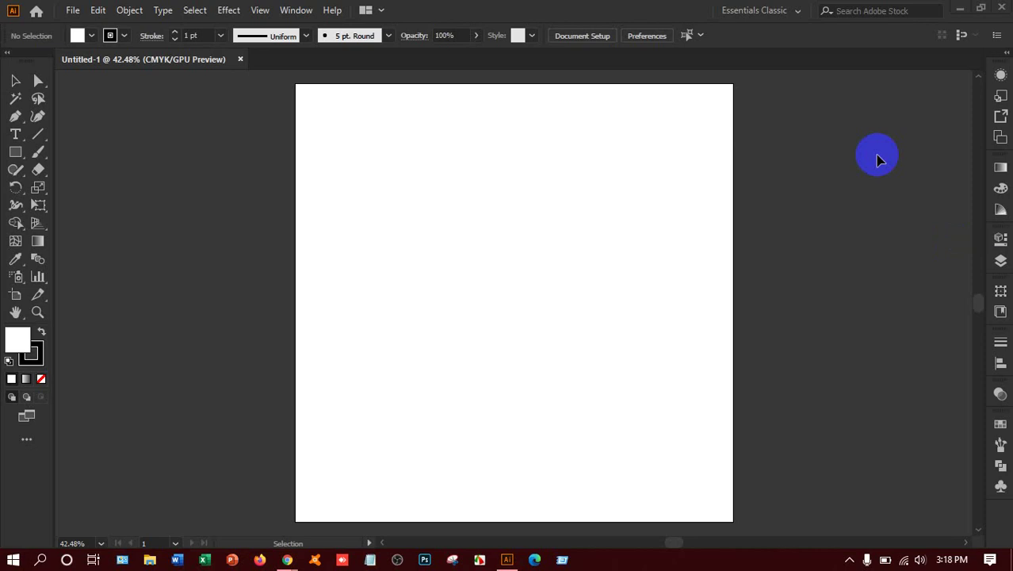
Draw a hexagon with the Polygon tool in the middle of the artboard
{"action": "left_click", "coordinate": [15, 153]}
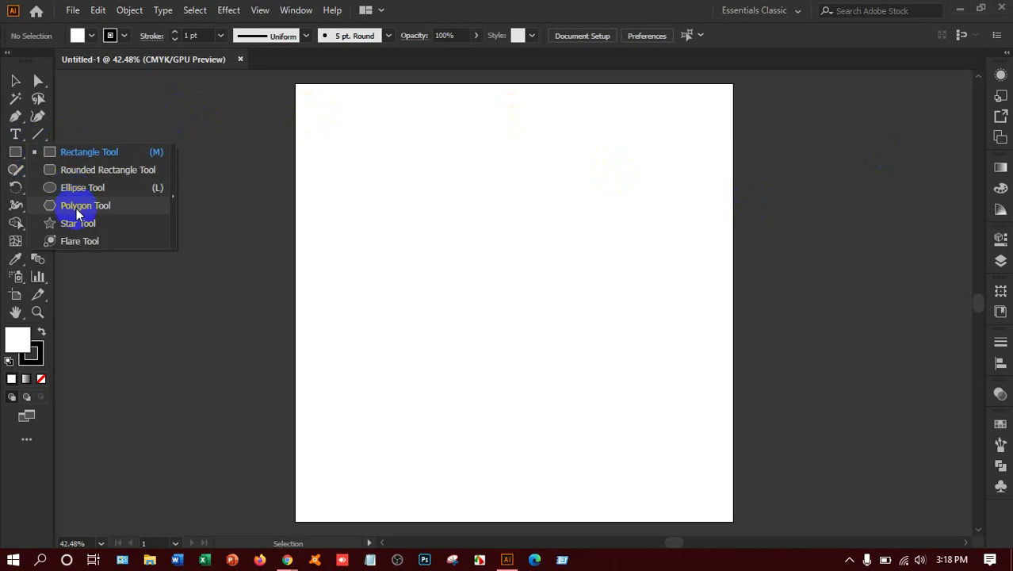
{"action": "left_click", "coordinate": [76, 207]}
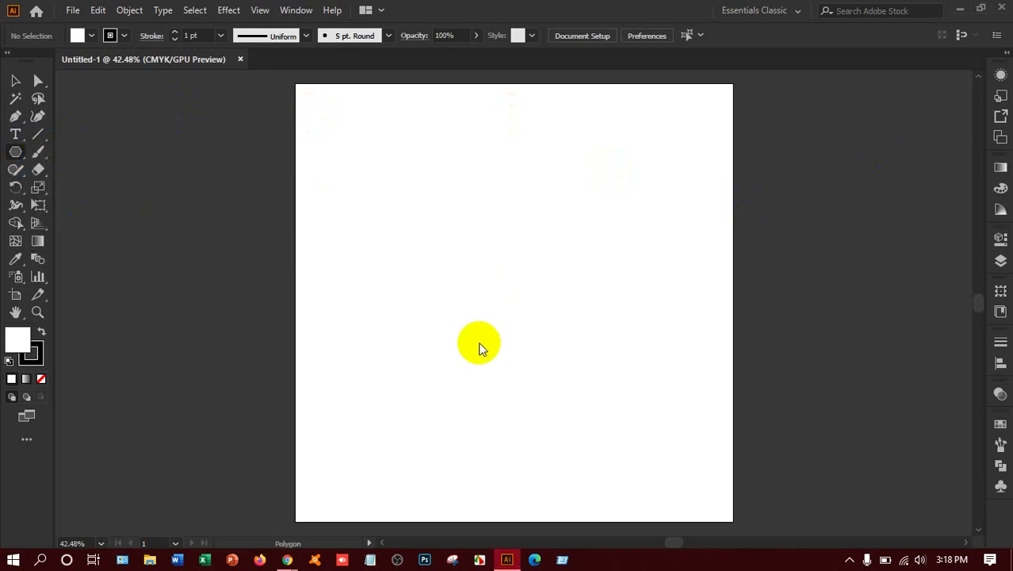
{"action": "left_click_drag", "start_coordinate": [470, 298], "coordinate": [505, 351]}
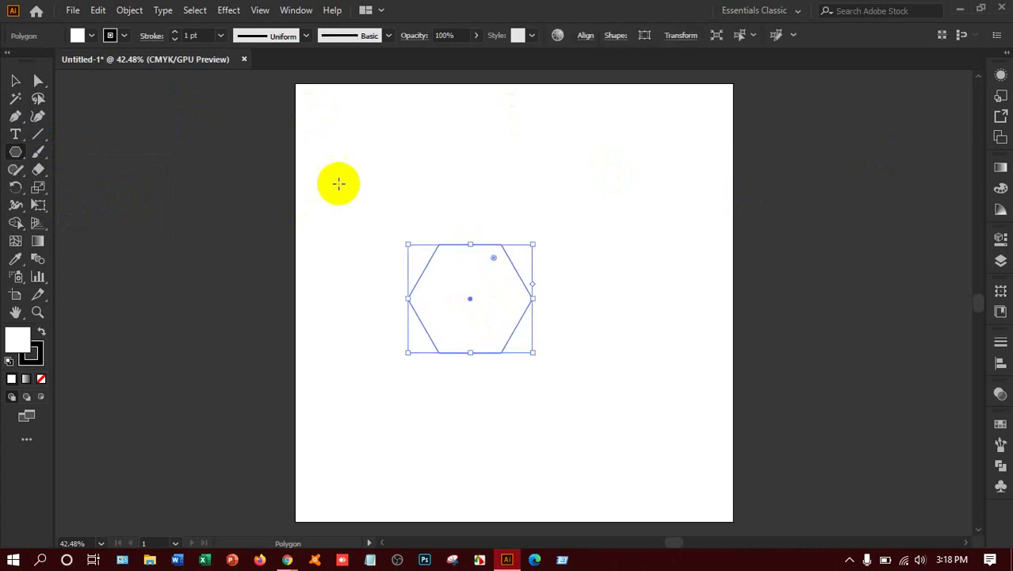
Give the hexagon a solid black fill and no stroke
{"action": "left_click", "coordinate": [77, 35]}
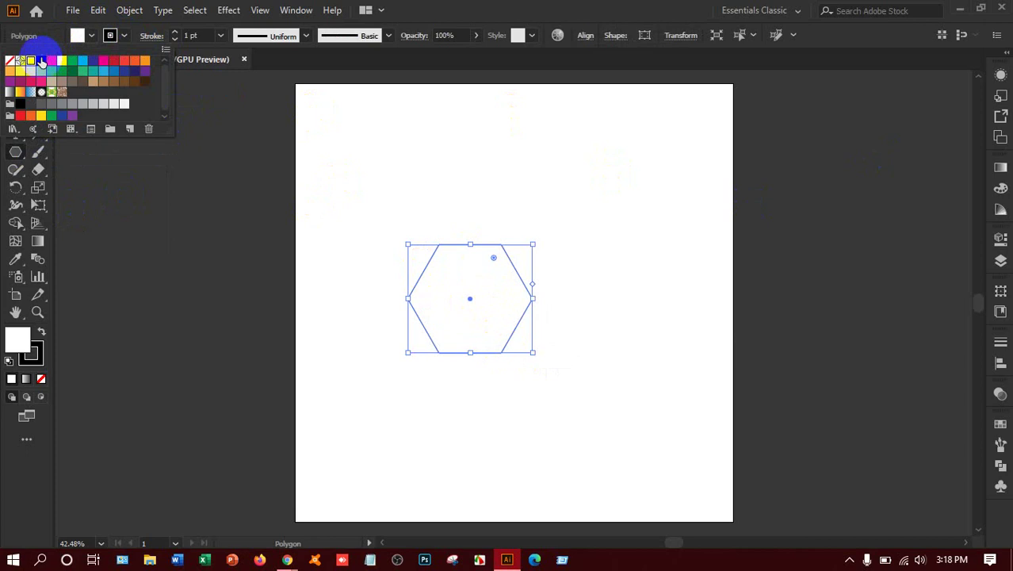
{"action": "left_click", "coordinate": [41, 61]}
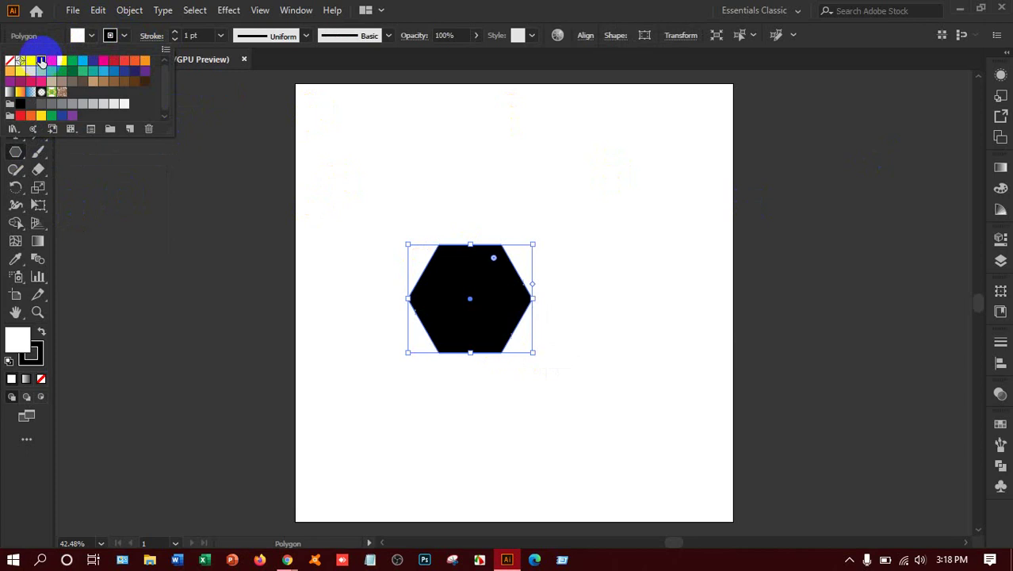
{"action": "left_click", "coordinate": [111, 36]}
{"action": "left_click", "coordinate": [11, 61]}
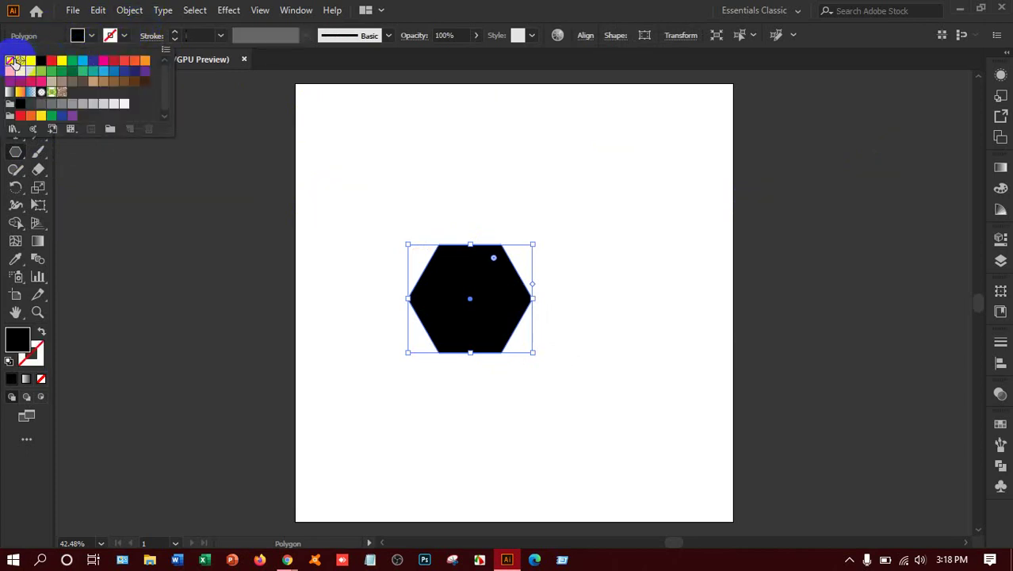
{"action": "left_click", "coordinate": [424, 260]}
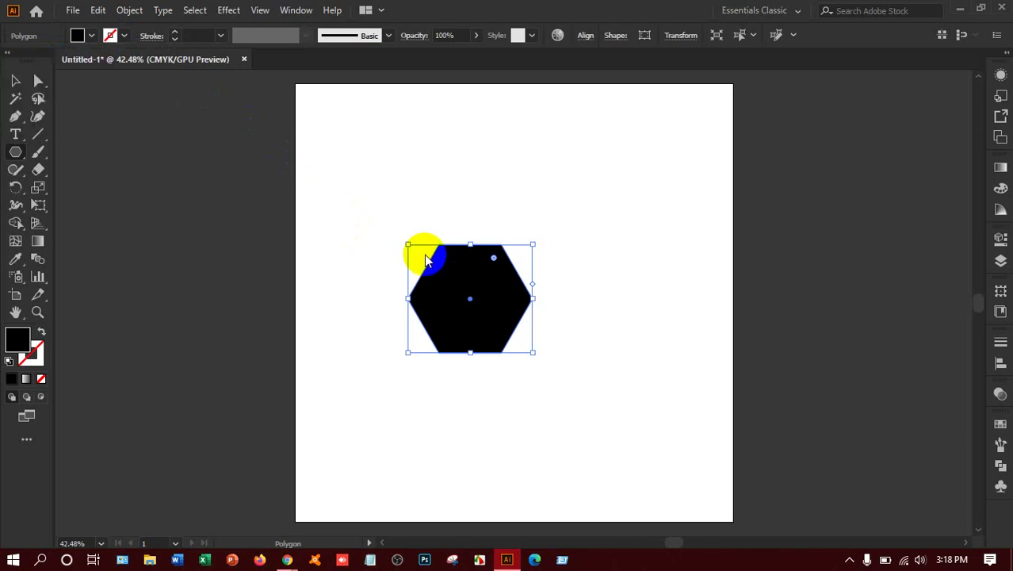
{"action": "key", "text": "v"}
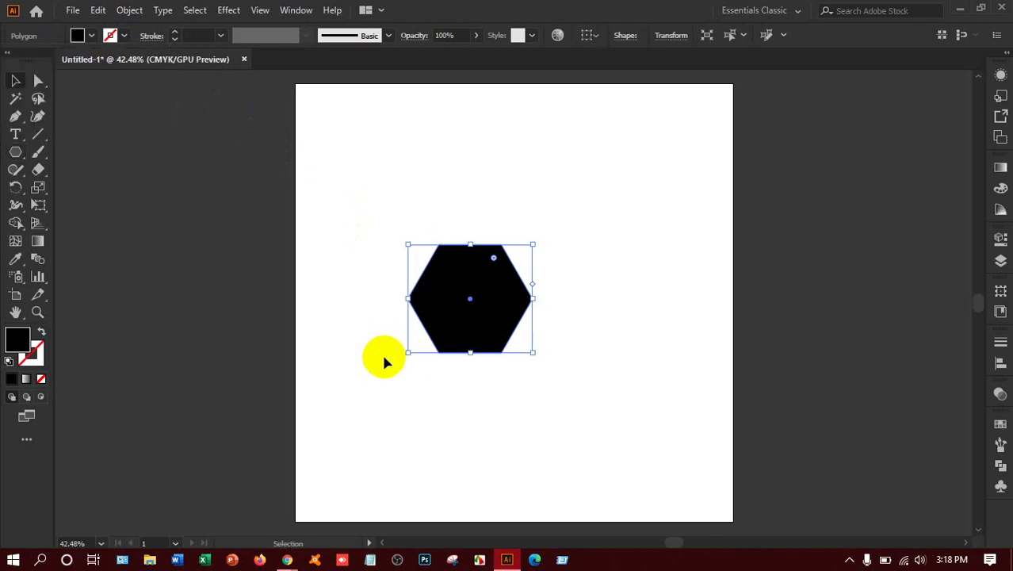
Rotate the hexagon 30° to stand point-up and nudge it right and down
{"action": "left_click", "coordinate": [511, 283]}
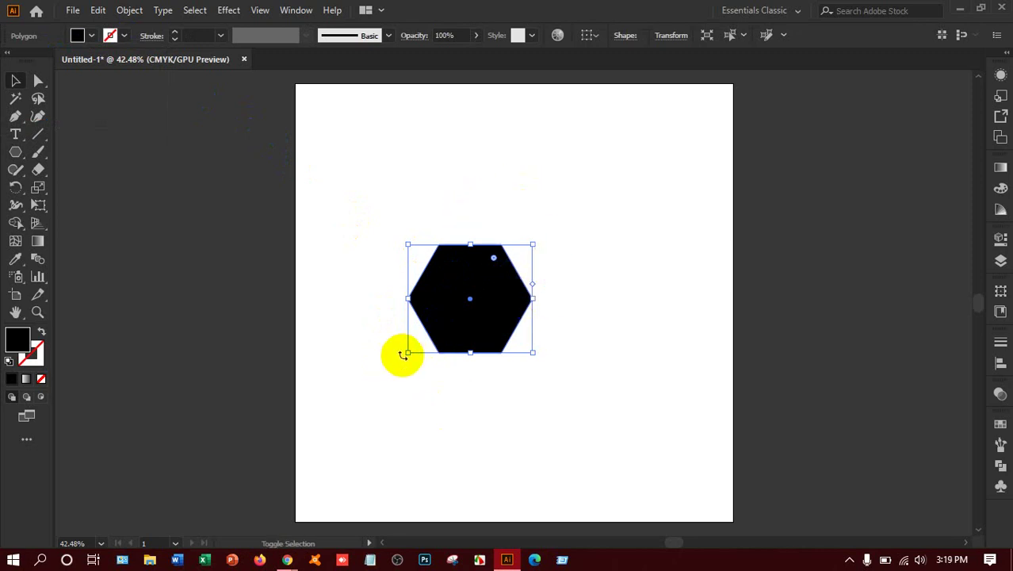
{"action": "left_click_drag", "start_coordinate": [403, 354], "coordinate": [545, 390]}
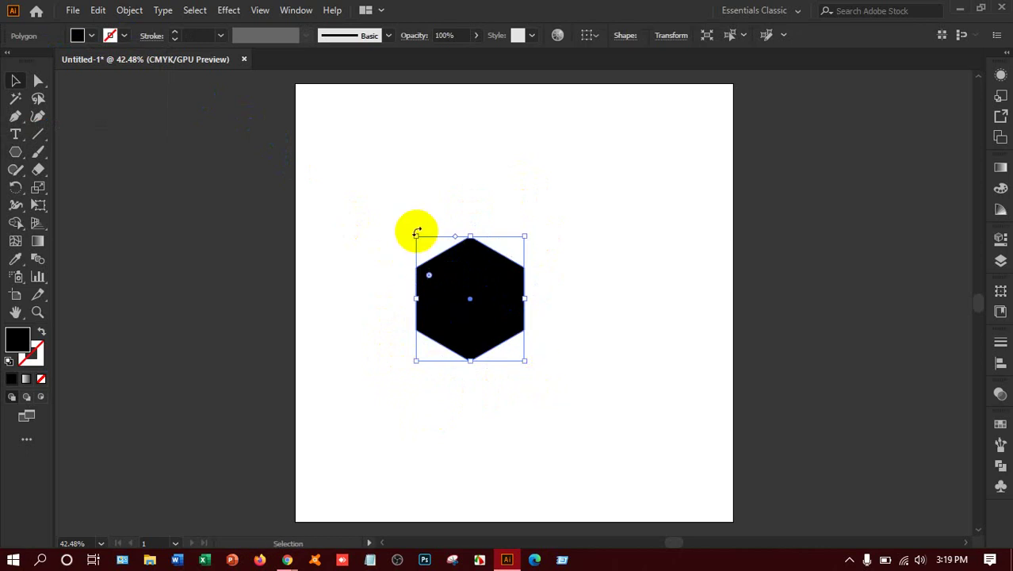
{"action": "left_click", "coordinate": [476, 276]}
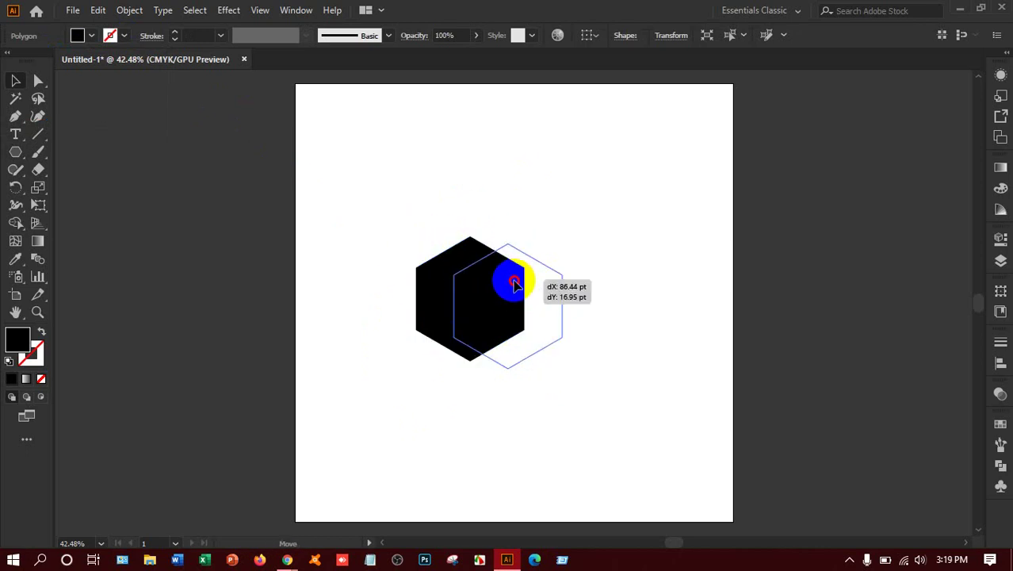
{"action": "mouse_move", "coordinate": [475, 276]}
{"action": "left_mouse_down"}
{"action": "mouse_move", "coordinate": [493, 289]}
{"action": "mouse_move", "coordinate": [506, 282]}
{"action": "left_mouse_up"}
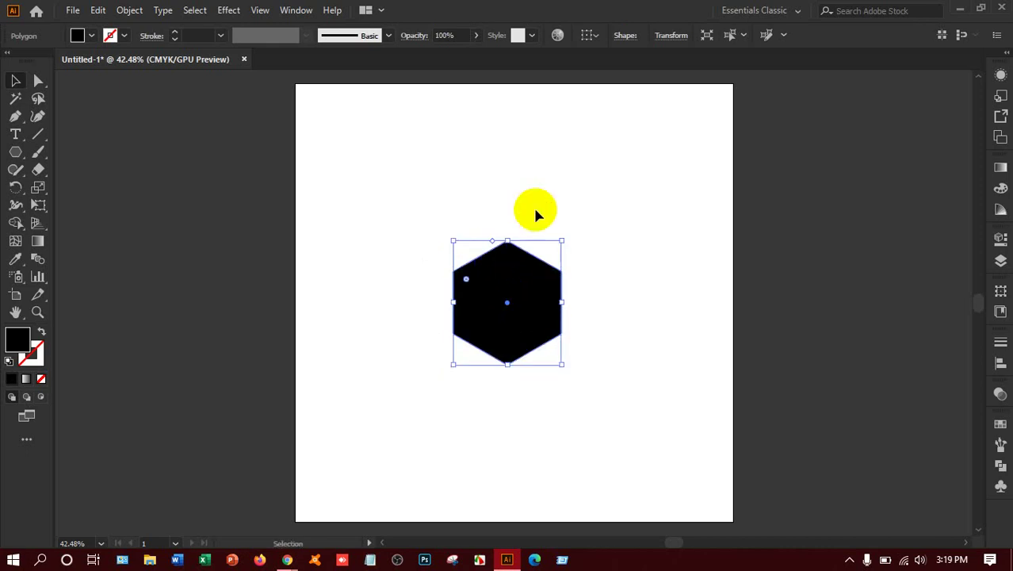
Draw a large circle covering most of the artboard and remove its fill
{"action": "left_click", "coordinate": [15, 151]}
{"action": "left_click", "coordinate": [82, 188]}
{"action": "left_click_drag", "start_coordinate": [324, 106], "coordinate": [709, 493]}
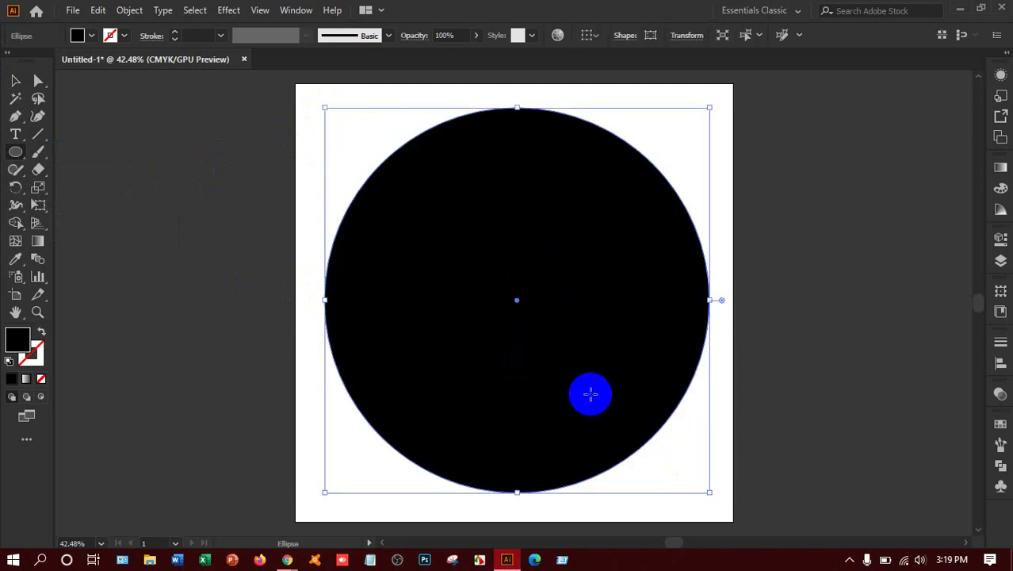
{"action": "left_click", "coordinate": [94, 36]}
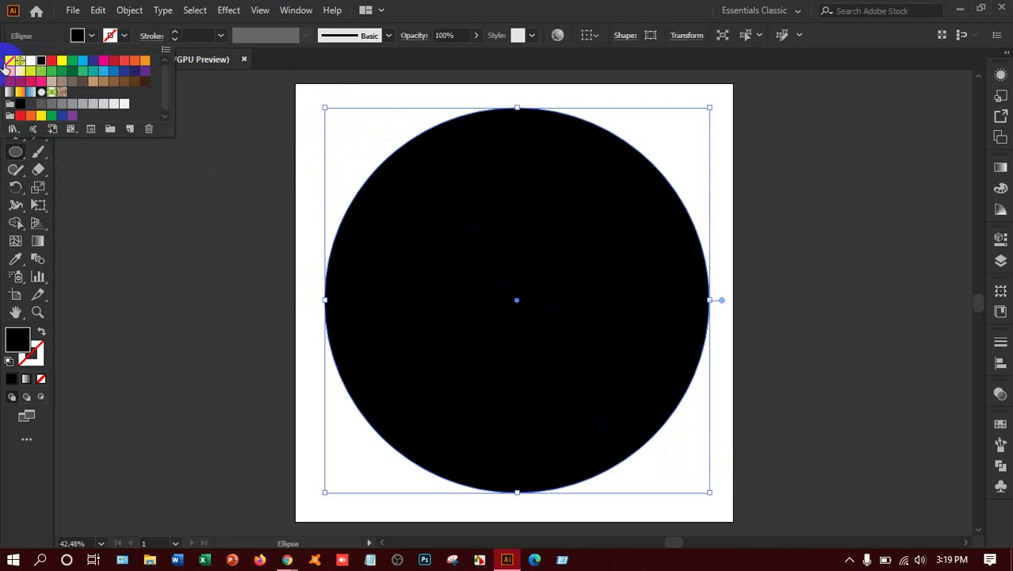
{"action": "left_click", "coordinate": [9, 62]}
Give the circle a dark 7 pt outline and shrink it slightly from its top-right corner
{"action": "left_click", "coordinate": [125, 36]}
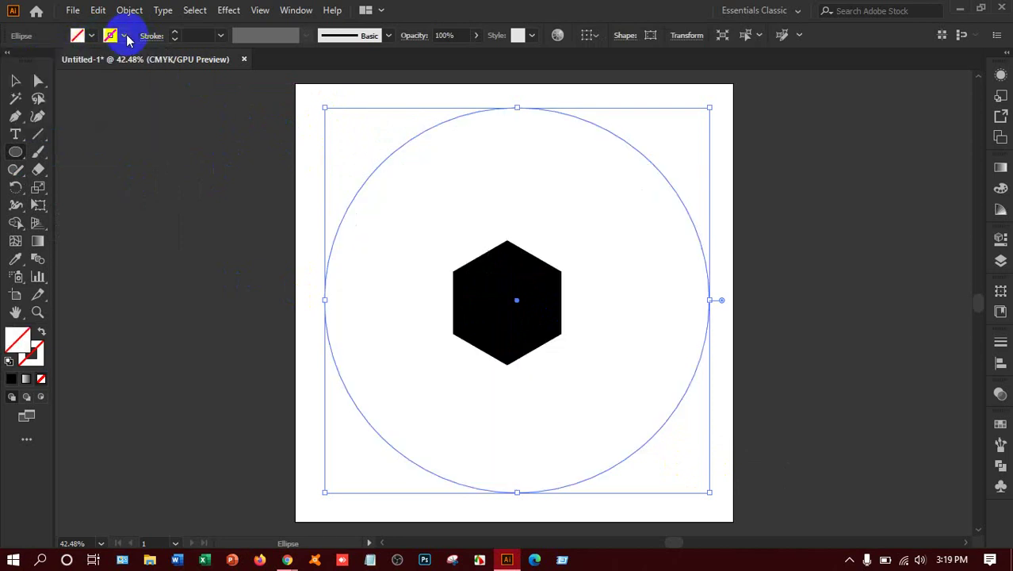
{"action": "left_click", "coordinate": [40, 62]}
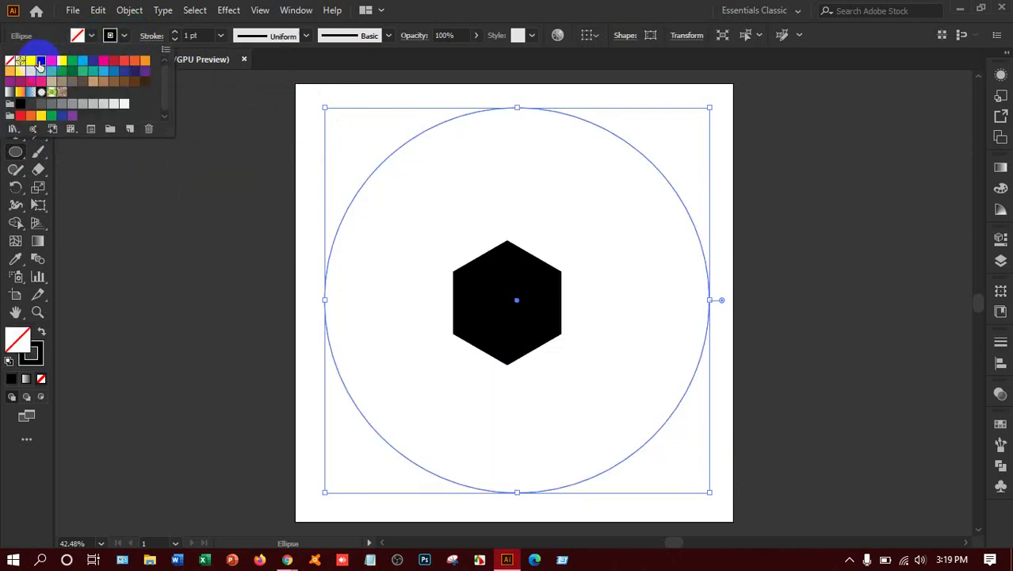
{"action": "left_click", "coordinate": [178, 36]}
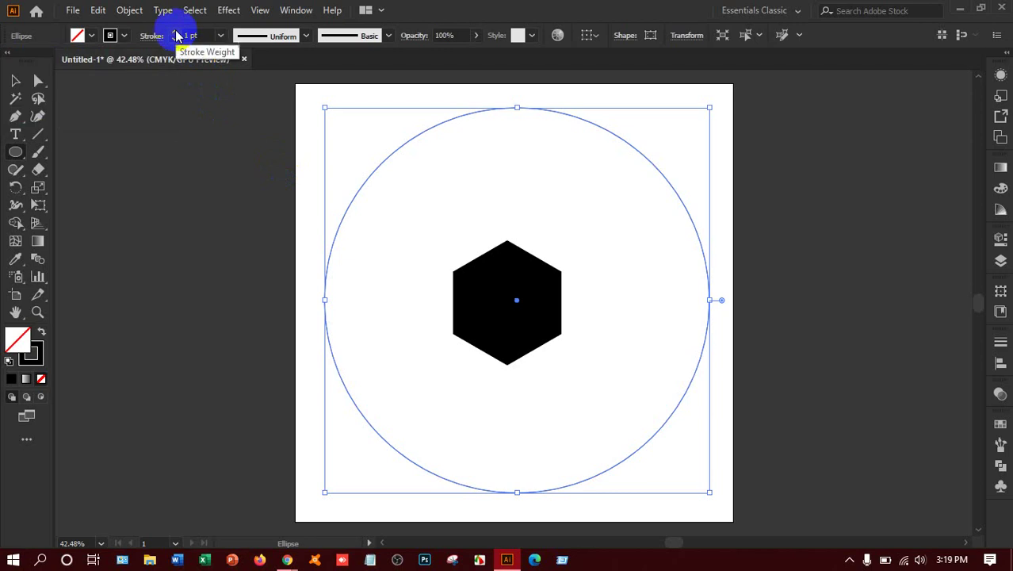
{"action": "left_click", "coordinate": [178, 36]}
{"action": "left_click", "coordinate": [177, 37]}
{"action": "left_click", "coordinate": [177, 37]}
{"action": "left_click", "coordinate": [178, 37]}
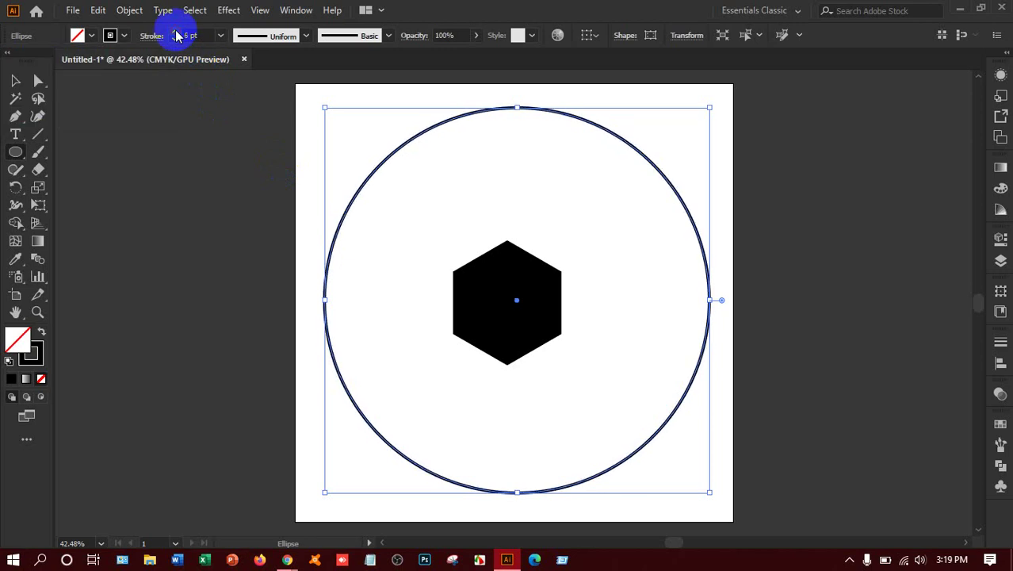
{"action": "left_click", "coordinate": [177, 37]}
{"action": "left_click", "coordinate": [177, 37]}
{"action": "left_click", "coordinate": [177, 36]}
{"action": "left_click", "coordinate": [178, 36]}
{"action": "left_click", "coordinate": [178, 36]}
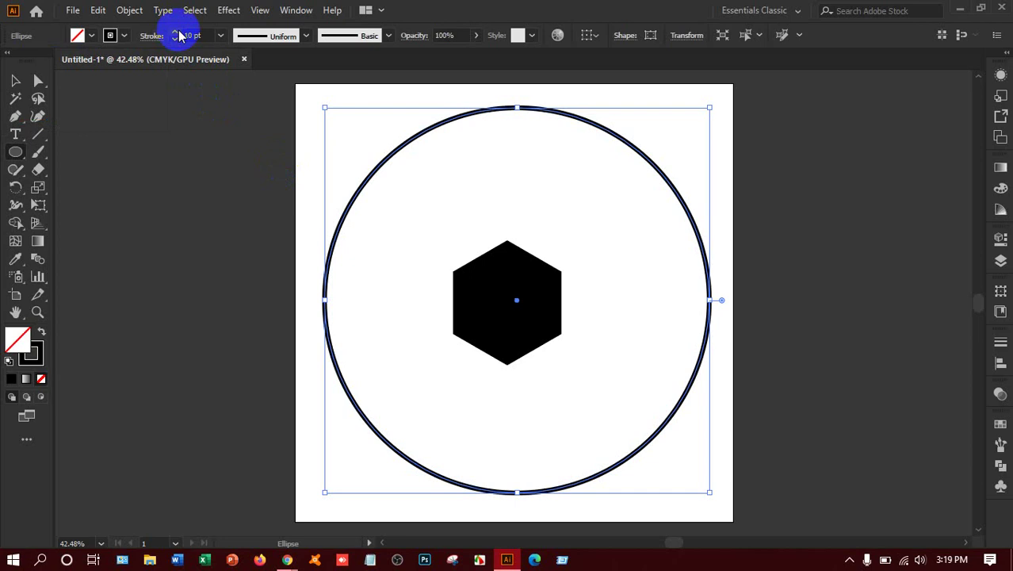
{"action": "left_click", "coordinate": [176, 40]}
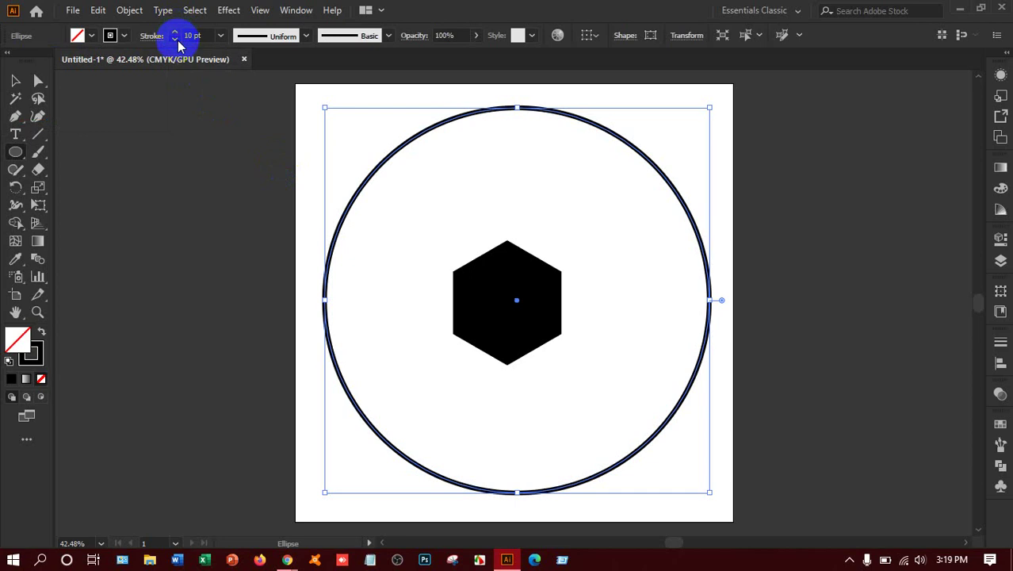
{"action": "left_click", "coordinate": [176, 39]}
{"action": "left_click", "coordinate": [176, 40]}
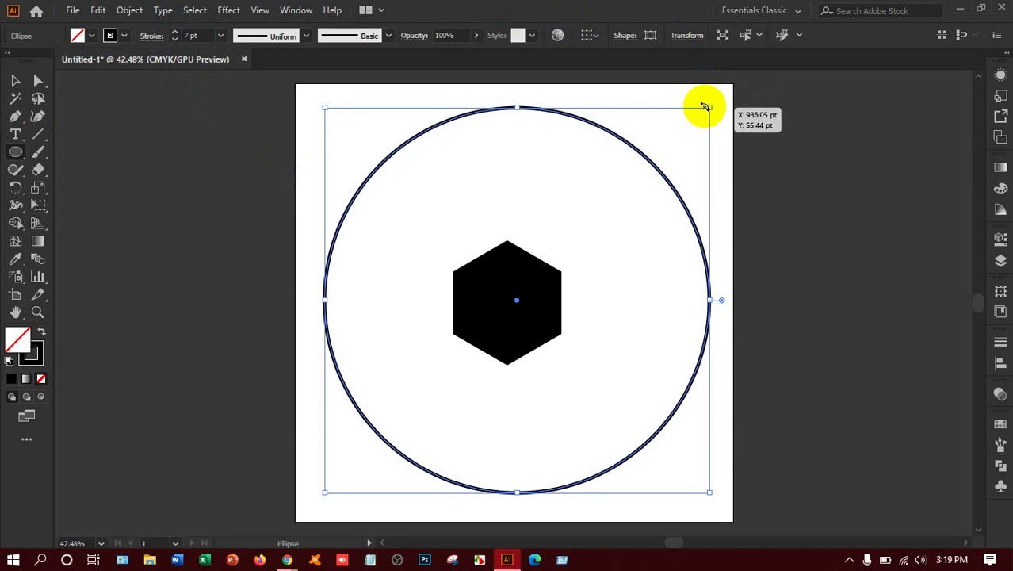
{"action": "left_click_drag", "start_coordinate": [704, 108], "coordinate": [658, 159]}
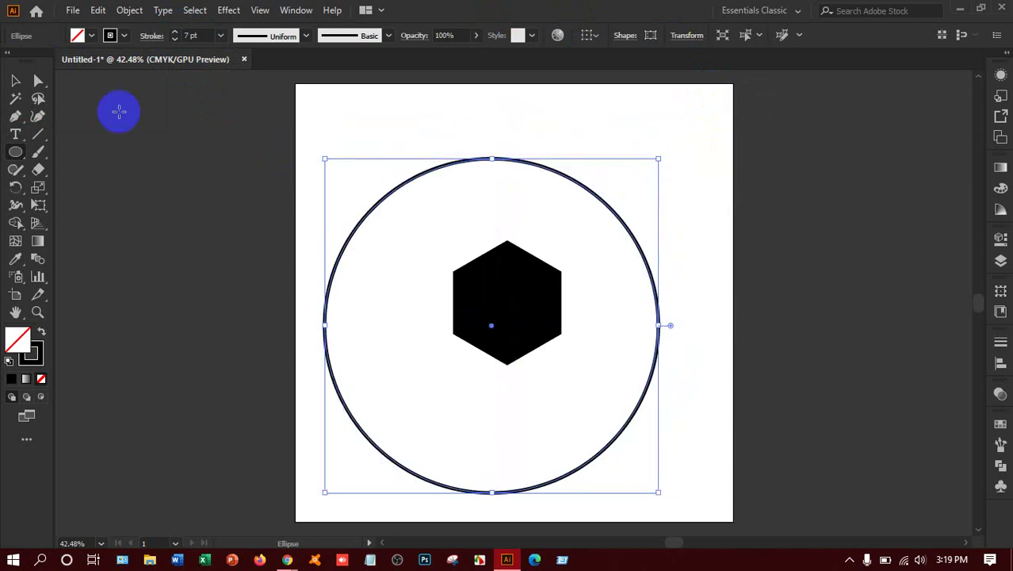
Centre-align the circle and hexagon, then select the central black hexagon
{"action": "left_click", "coordinate": [15, 80]}
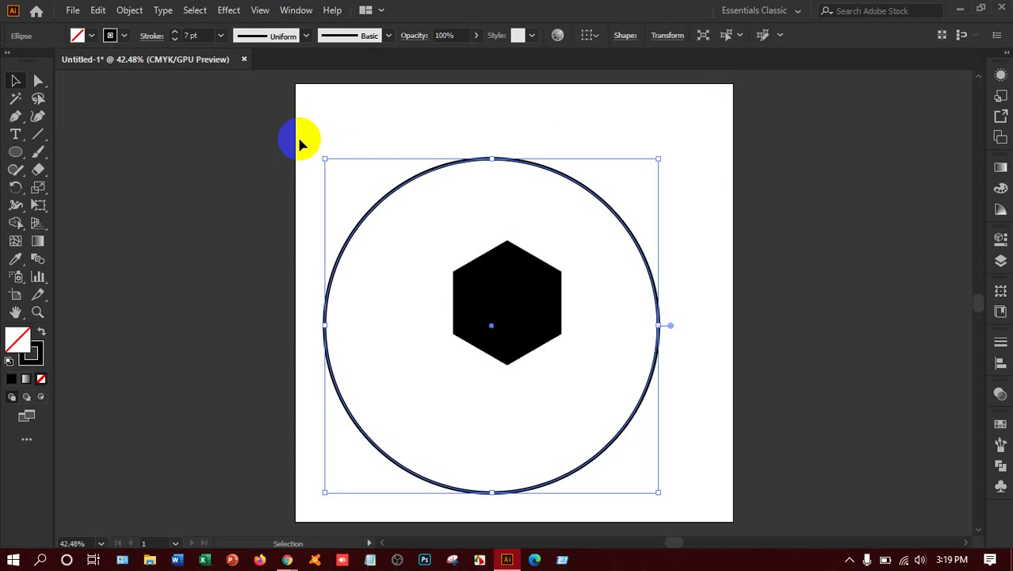
{"action": "mouse_move", "coordinate": [311, 140]}
{"action": "left_mouse_down"}
{"action": "mouse_move", "coordinate": [703, 416]}
{"action": "mouse_move", "coordinate": [718, 409]}
{"action": "left_mouse_up"}
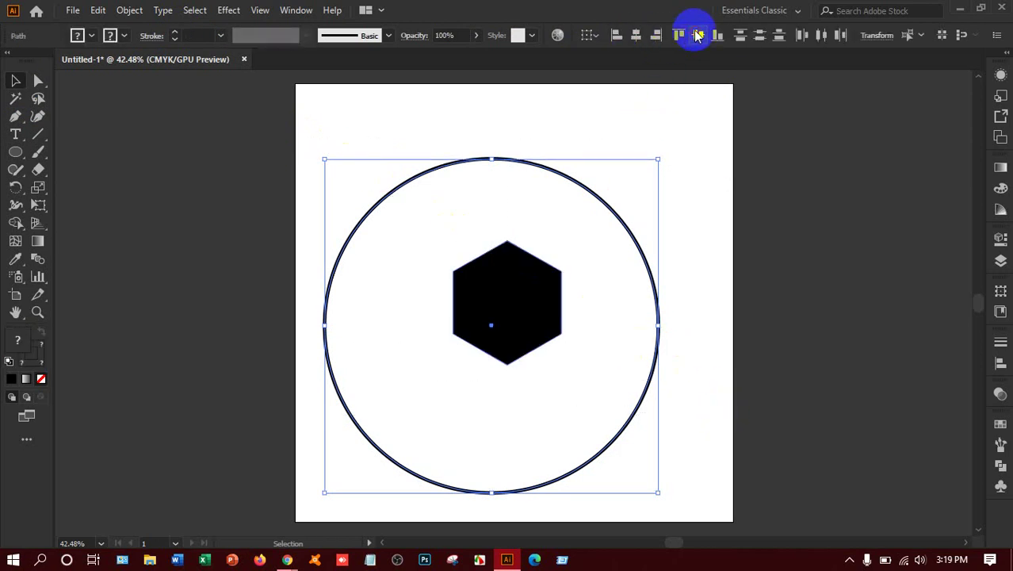
{"action": "left_click", "coordinate": [697, 34]}
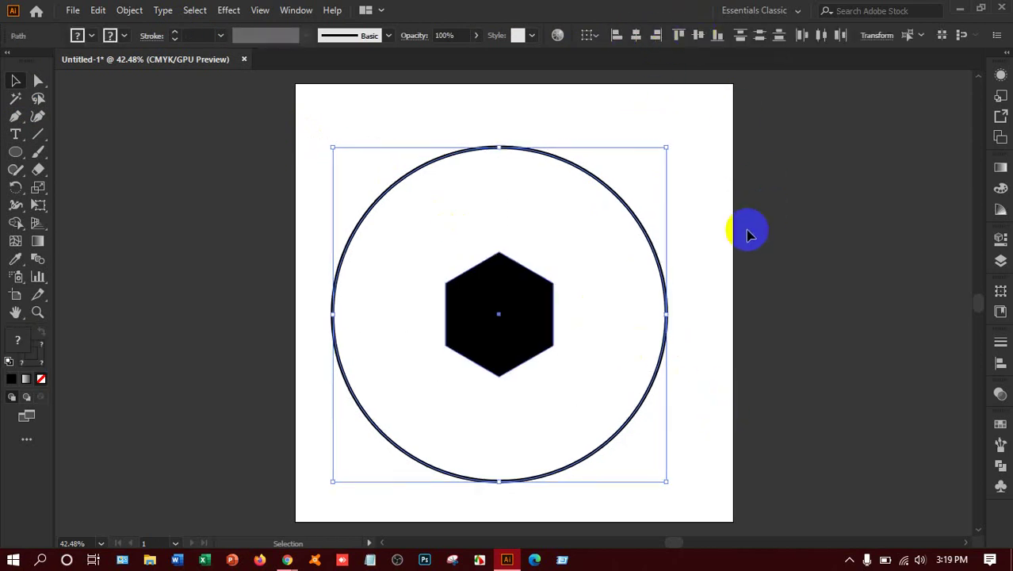
{"action": "left_click", "coordinate": [805, 286]}
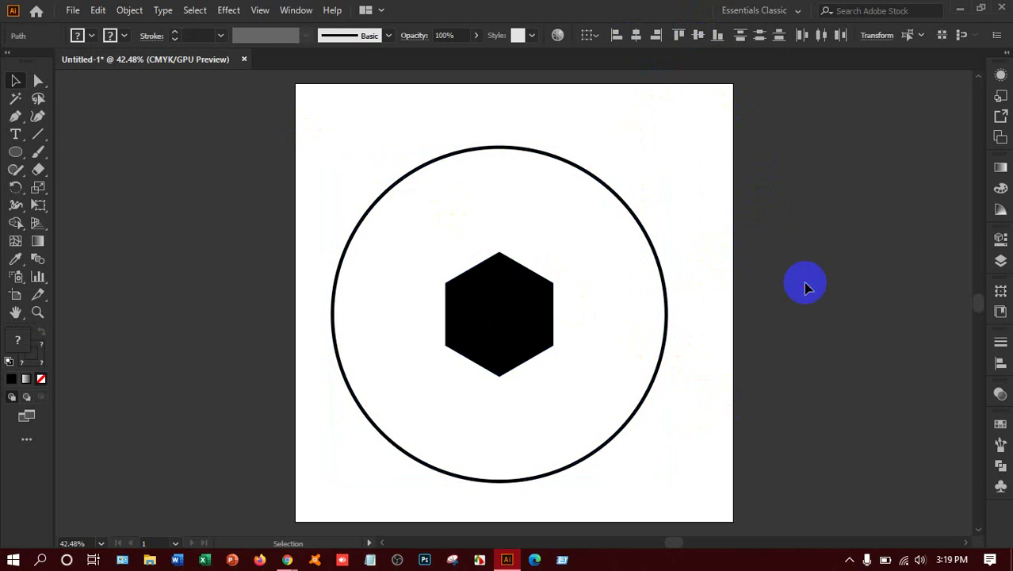
{"action": "left_click", "coordinate": [533, 292]}
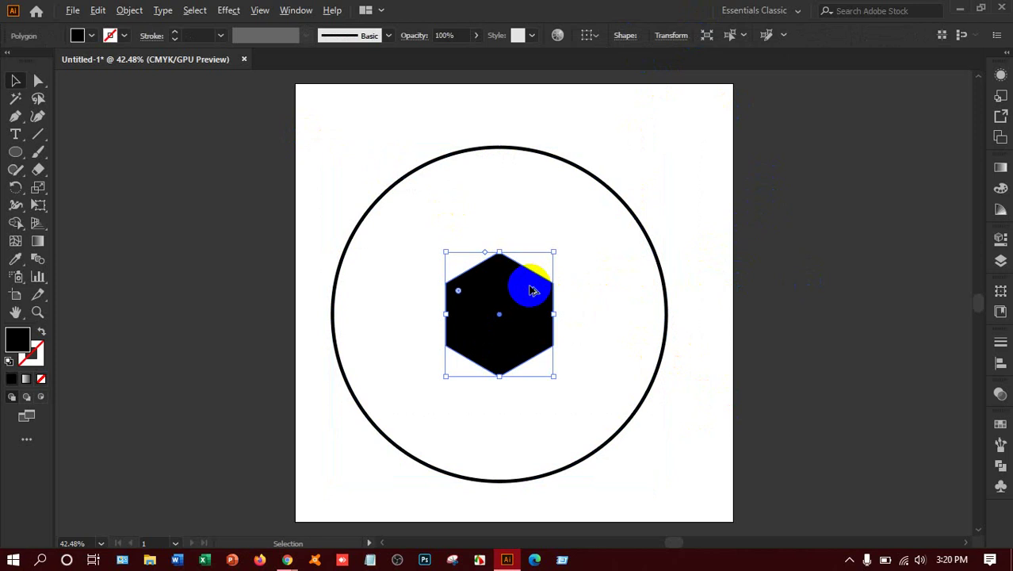
Alt-drag a copy of the hexagon straight up onto the circle's top edge
{"action": "mouse_move", "coordinate": [533, 292]}
{"action": "left_mouse_down"}
{"action": "mouse_move", "coordinate": [510, 137]}
{"action": "mouse_move", "coordinate": [529, 122]}
{"action": "left_mouse_up"}
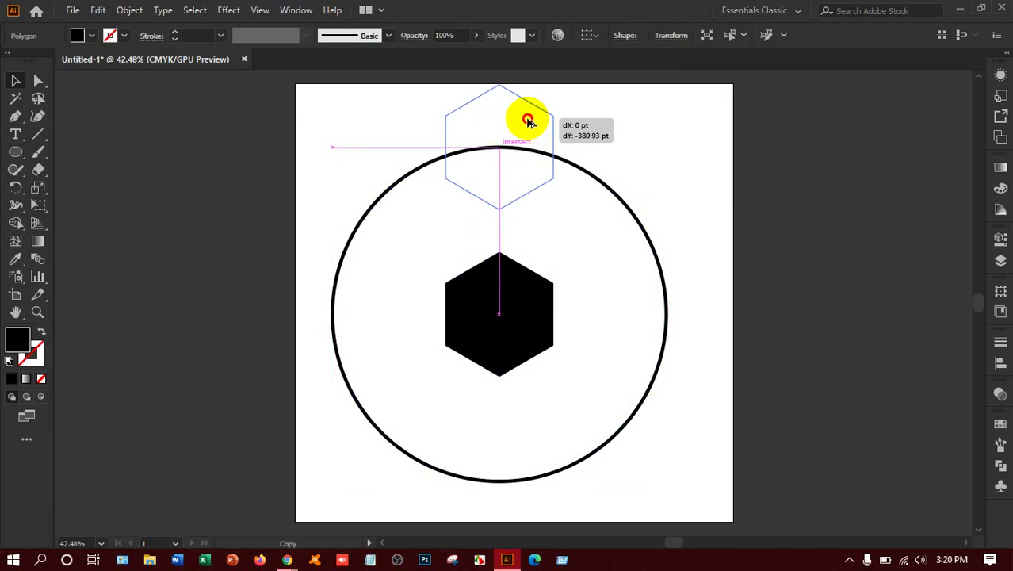
{"action": "left_click_drag", "start_coordinate": [528, 121], "coordinate": [528, 120]}
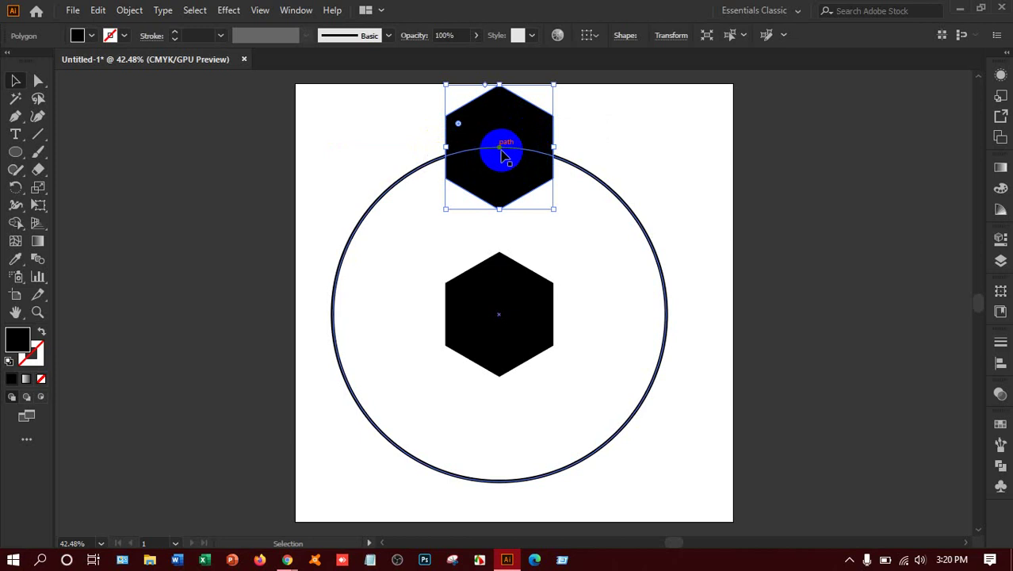
Draw a black 7 pt line joining the two hexagons' centres
{"action": "left_click", "coordinate": [40, 135]}
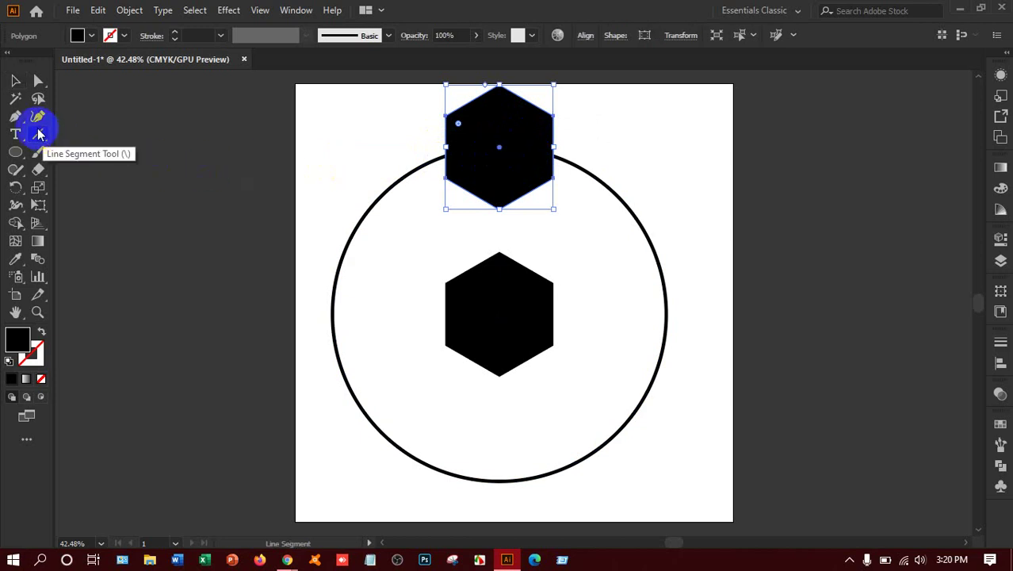
{"action": "mouse_move", "coordinate": [494, 145]}
{"action": "left_mouse_down"}
{"action": "mouse_move", "coordinate": [500, 316]}
{"action": "mouse_move", "coordinate": [501, 146]}
{"action": "left_mouse_up"}
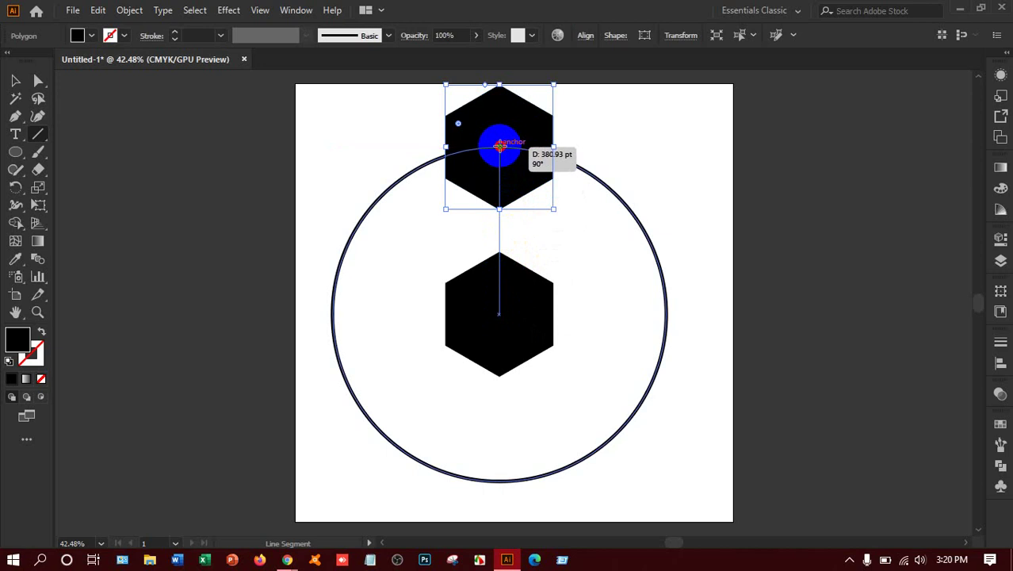
{"action": "left_click", "coordinate": [119, 35]}
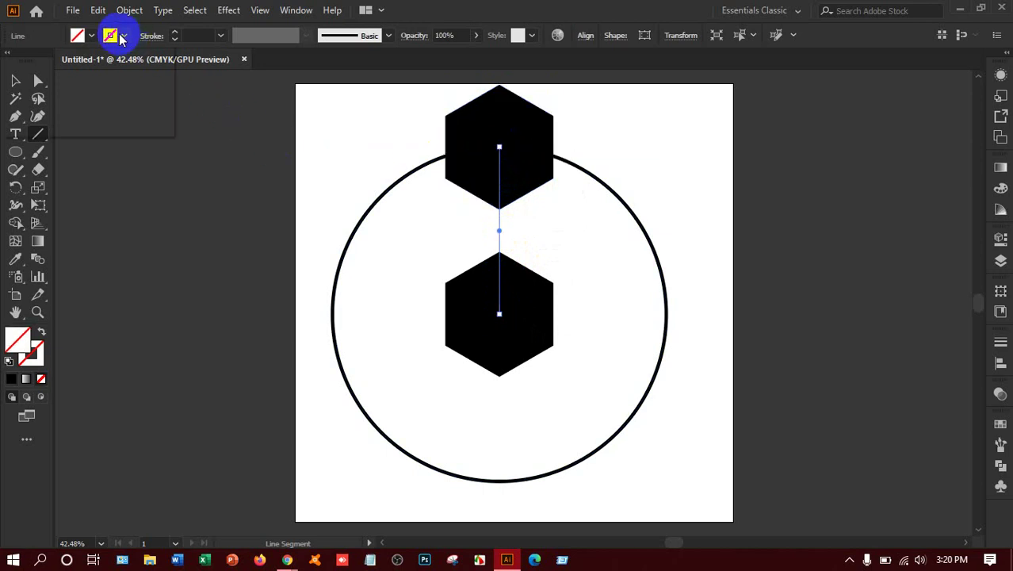
{"action": "left_click", "coordinate": [41, 60]}
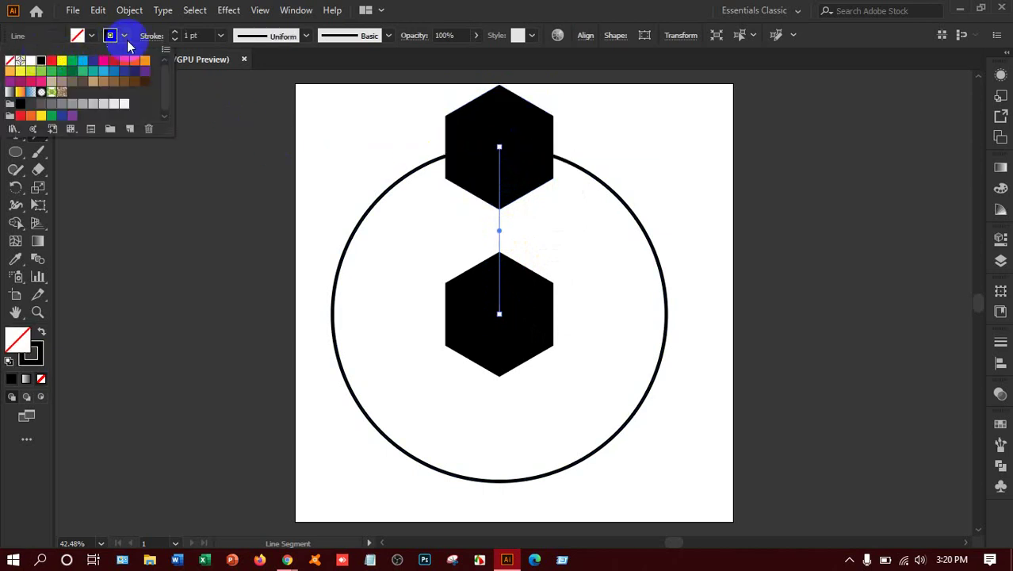
{"action": "left_click", "coordinate": [176, 35]}
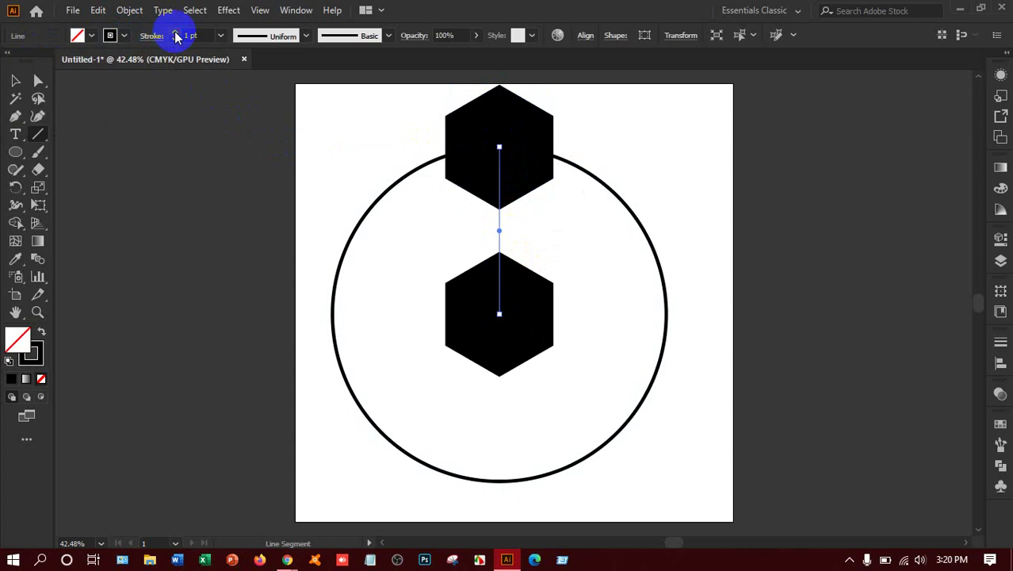
{"action": "left_click", "coordinate": [176, 35]}
{"action": "left_click", "coordinate": [176, 35]}
{"action": "left_click", "coordinate": [176, 36]}
{"action": "left_click", "coordinate": [176, 35]}
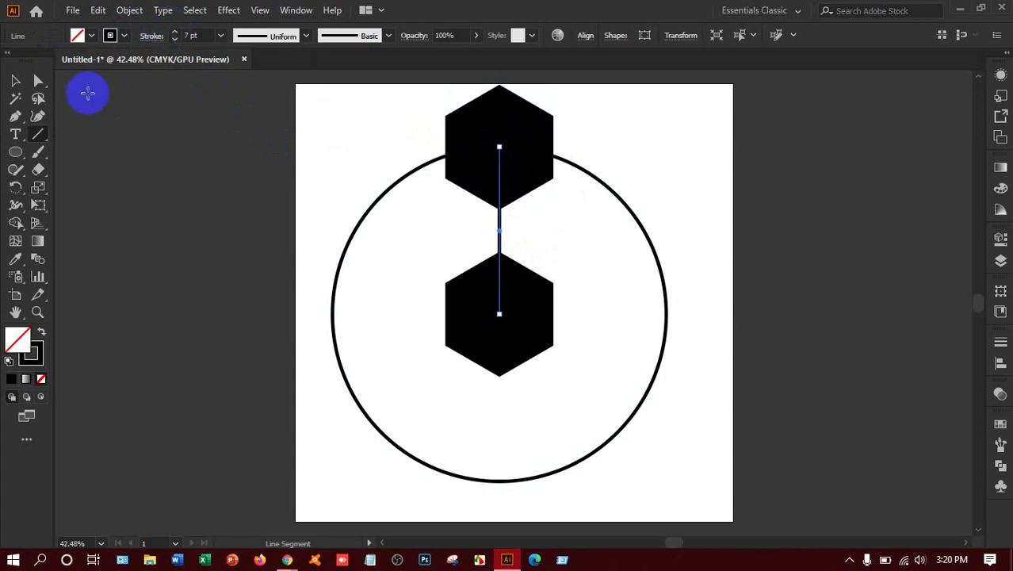
Group the connecting line with both hexagons
{"action": "left_click", "coordinate": [16, 81]}
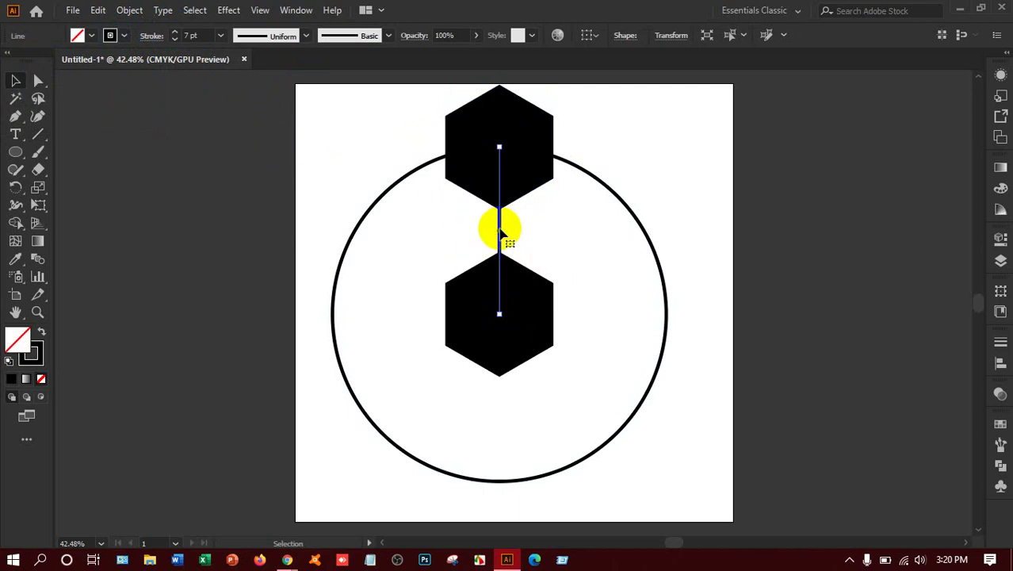
{"action": "left_click", "coordinate": [493, 213]}
{"action": "left_click", "coordinate": [533, 129], "text": "shift"}
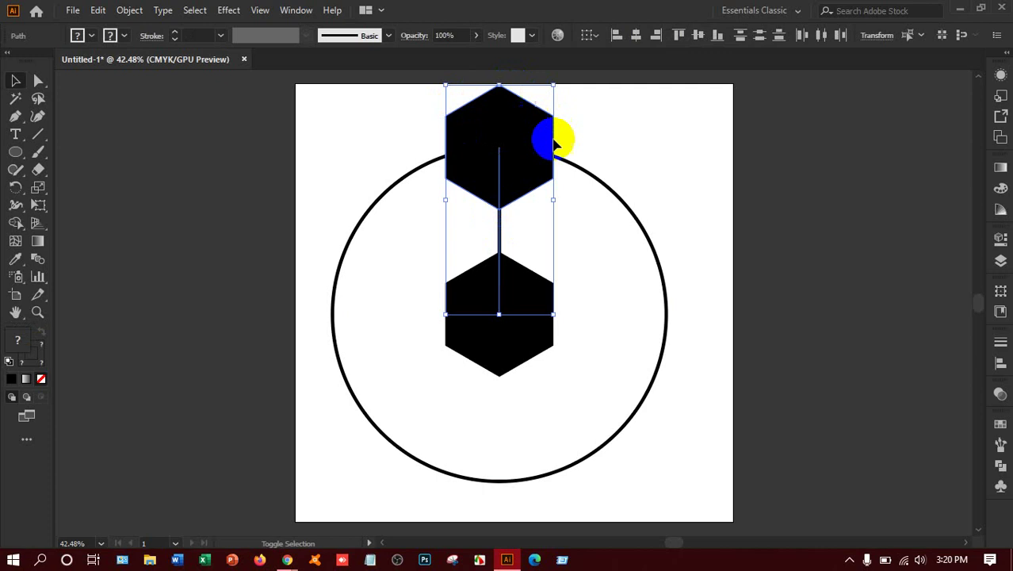
{"action": "left_click", "coordinate": [529, 339], "text": "shift"}
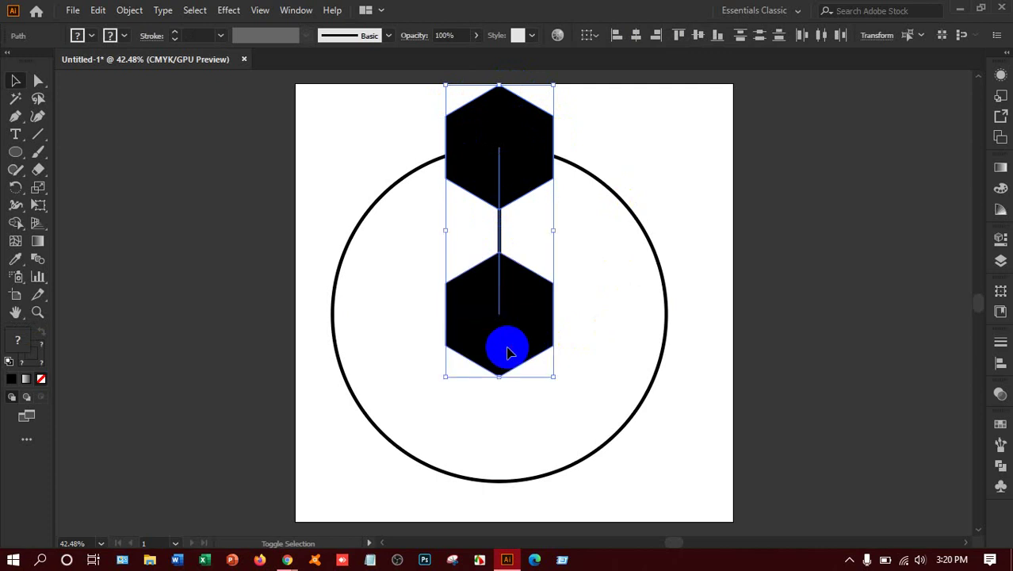
{"action": "key", "text": "a"}
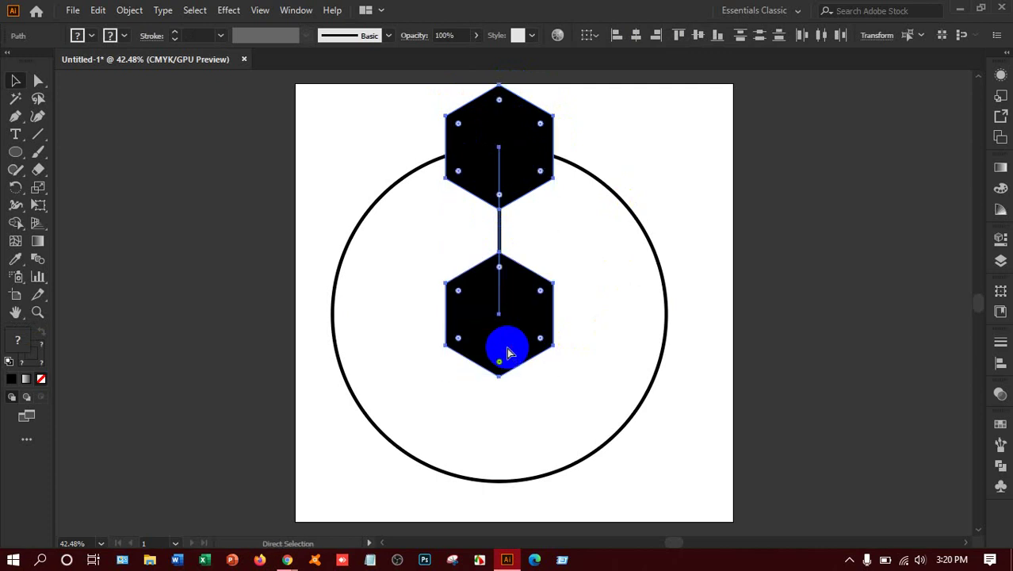
{"action": "key", "text": "ctrl+g"}
{"action": "key", "text": "v"}
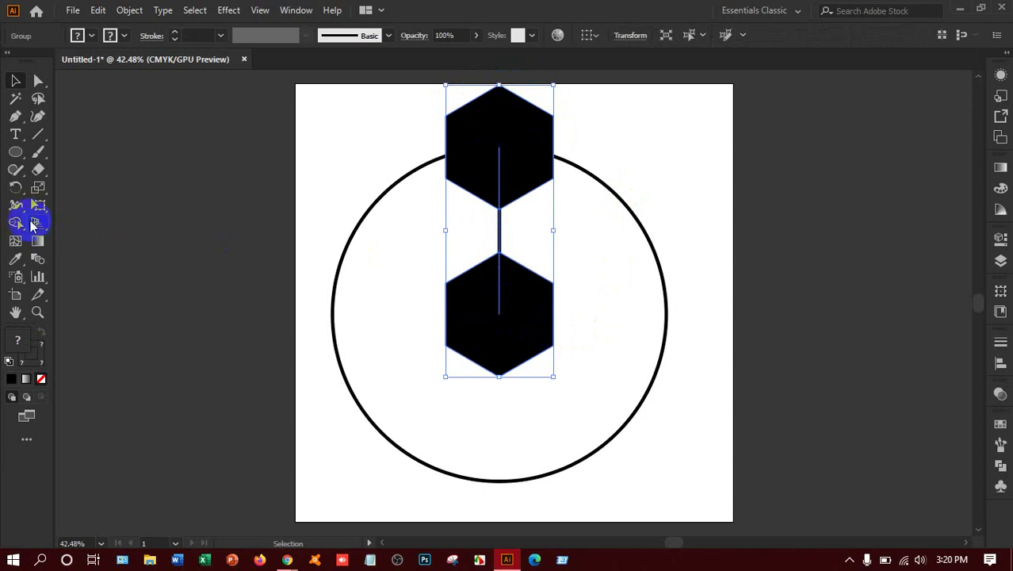
Rotate-copy the group by 360/6 (60°) around the centre hexagon's middle
{"action": "left_click", "coordinate": [17, 191]}
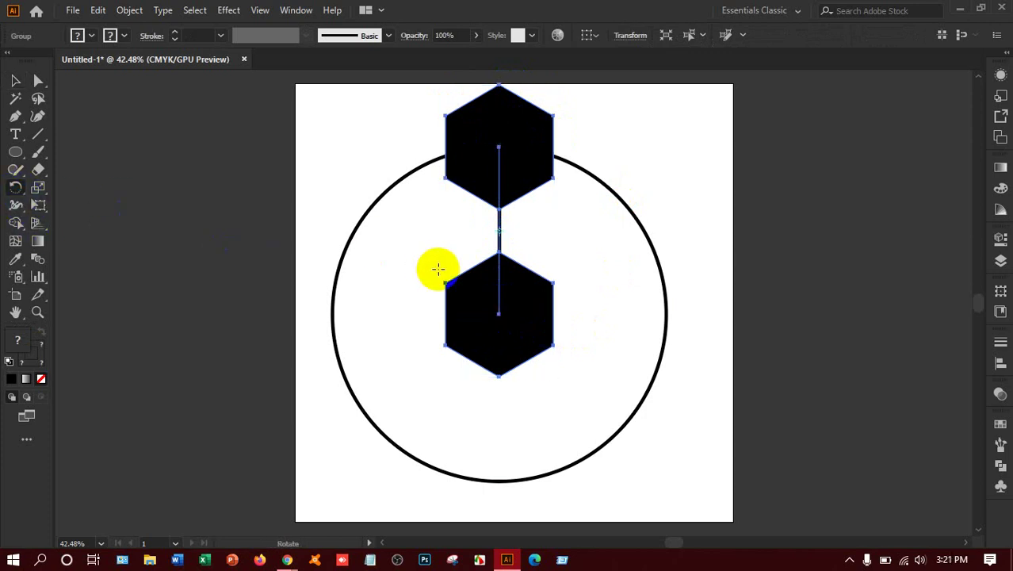
{"action": "left_click", "coordinate": [516, 297]}
{"action": "left_click_drag", "start_coordinate": [516, 297], "coordinate": [499, 314]}
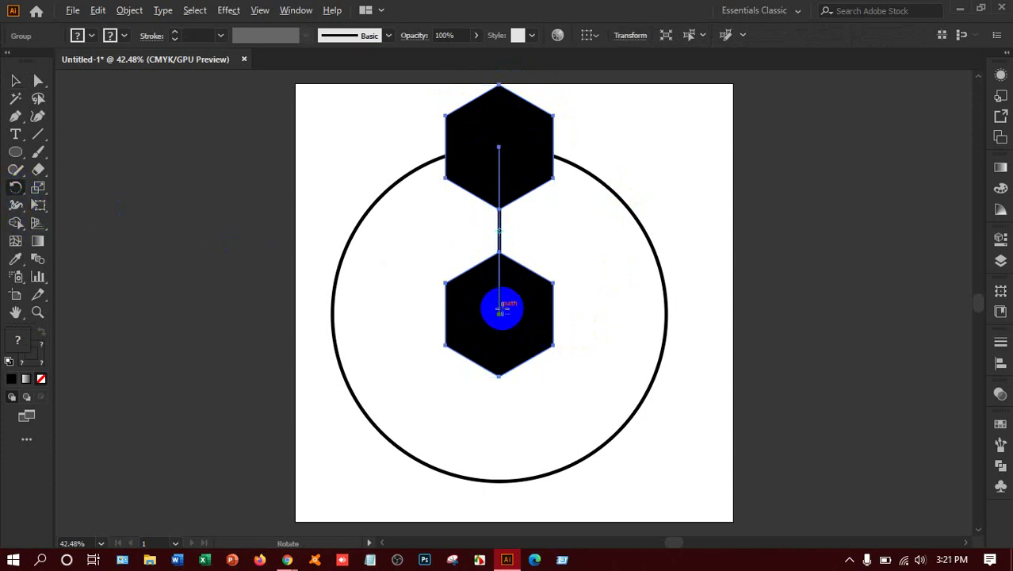
{"action": "left_click", "coordinate": [499, 314], "text": "alt"}
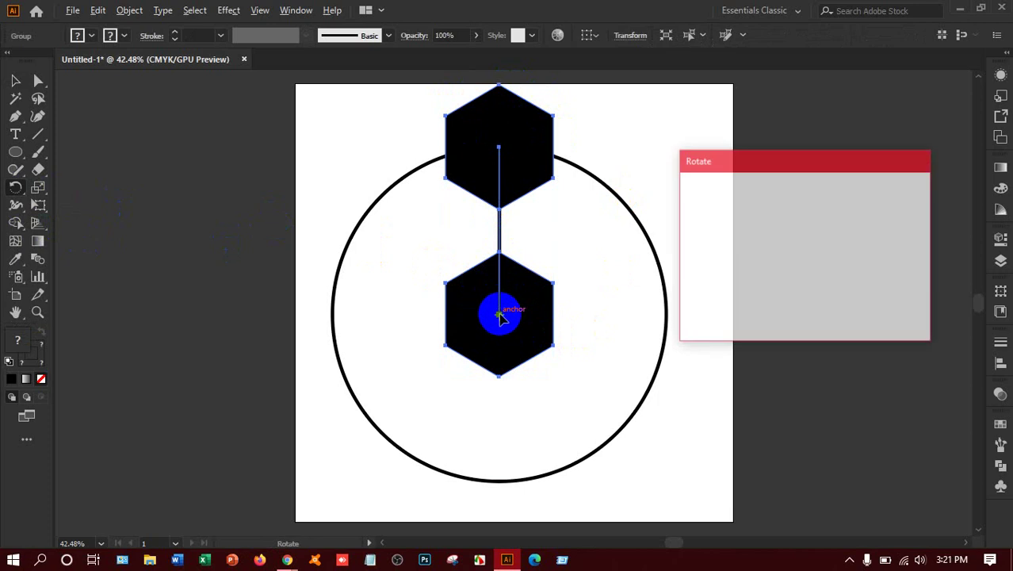
{"action": "left_click_drag", "start_coordinate": [784, 220], "coordinate": [713, 223]}
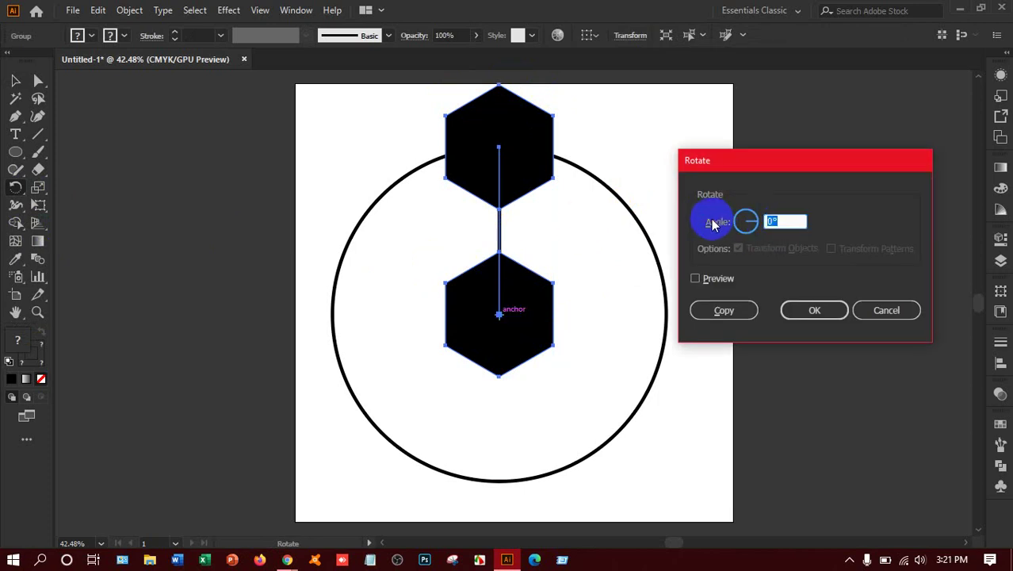
{"action": "type", "text": "360/"}
{"action": "type", "text": "6"}
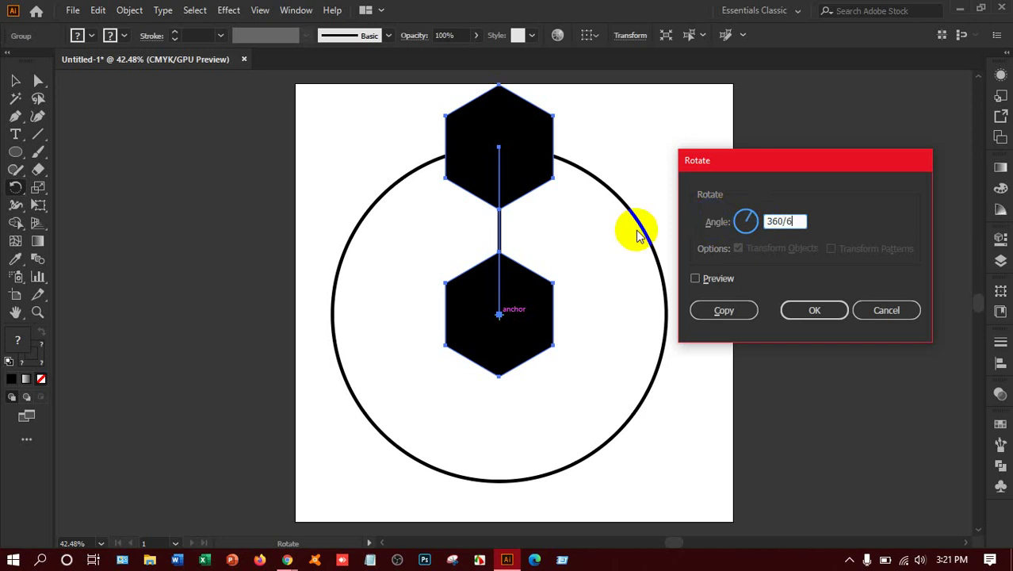
{"action": "left_click", "coordinate": [709, 311]}
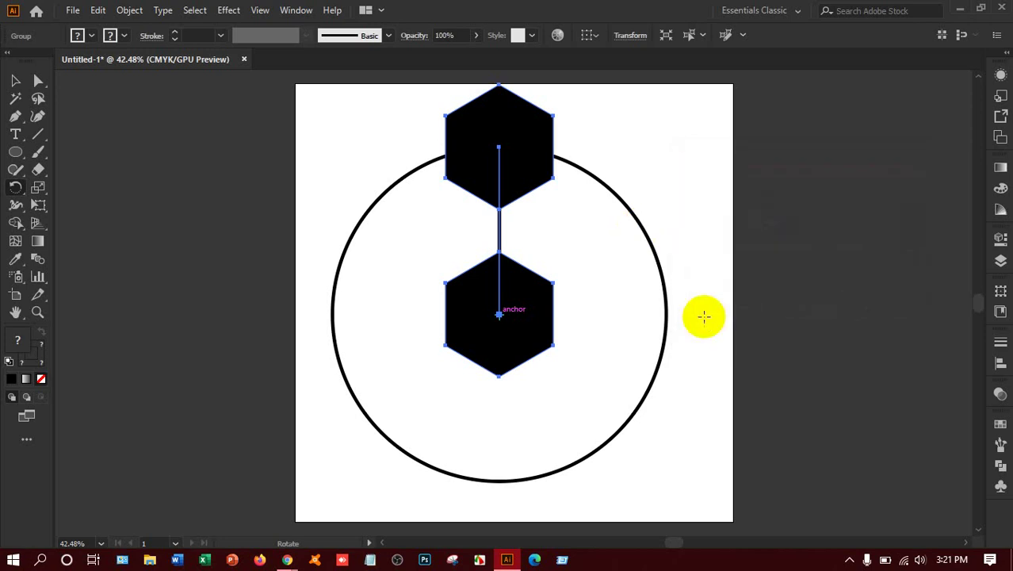
Repeat the rotated copy with Ctrl+D to complete the ring, then deselect
{"action": "left_click", "coordinate": [363, 223]}
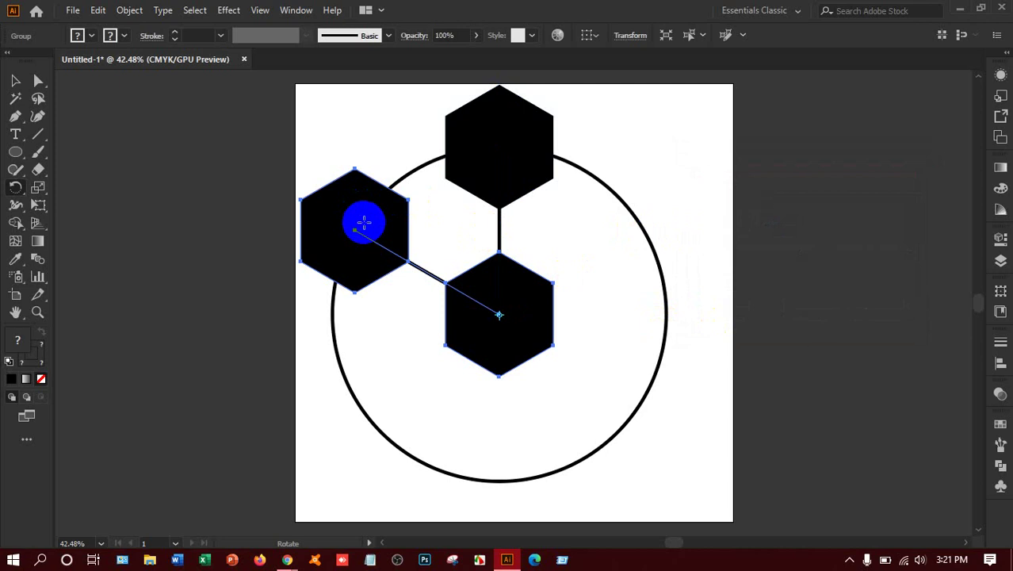
{"action": "key", "text": "ctrl"}
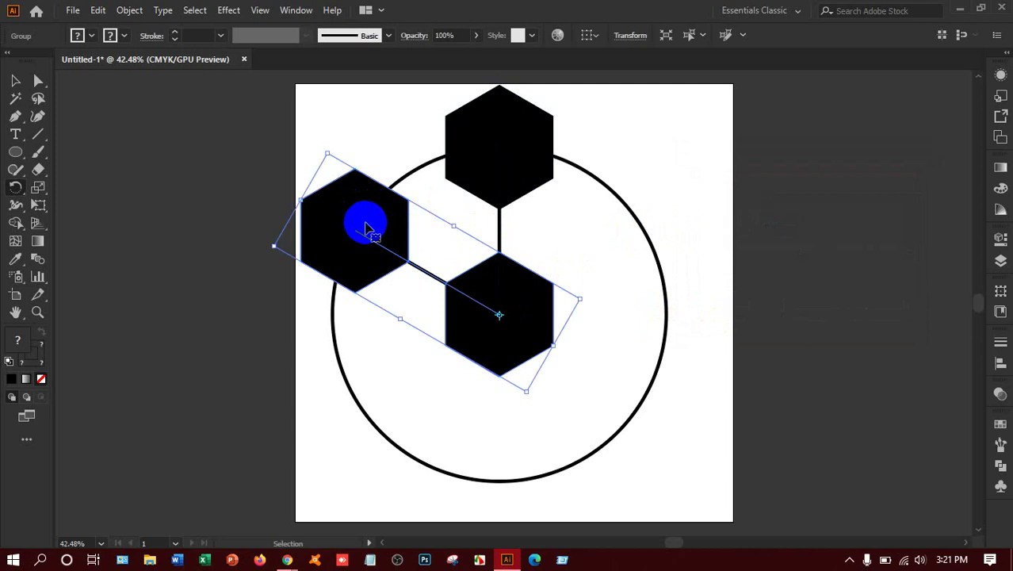
{"action": "key", "text": "ctrl+d"}
{"action": "key", "text": "ctrl+d"}
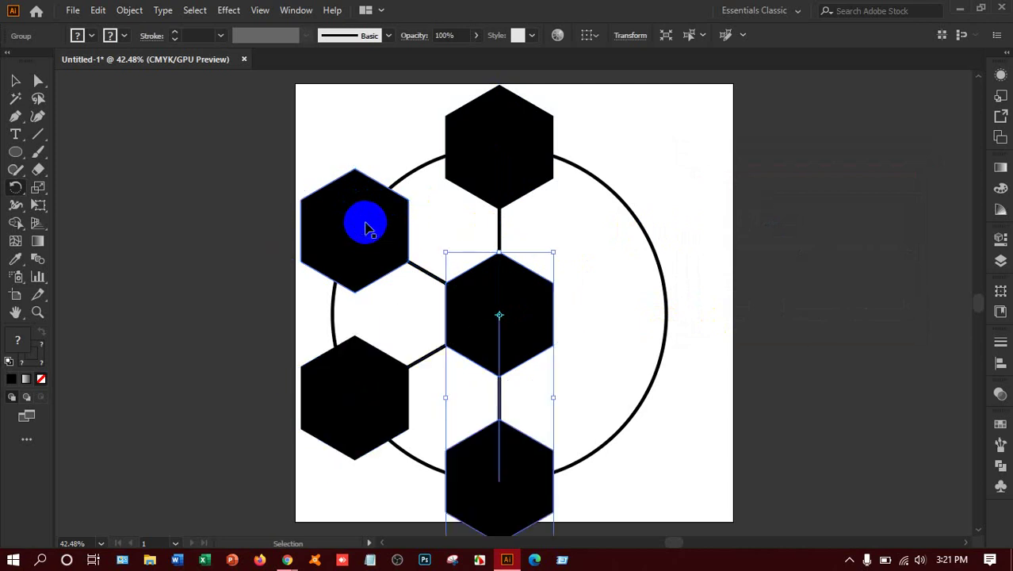
{"action": "key", "text": "ctrl+d"}
{"action": "key", "text": "ctrl+d"}
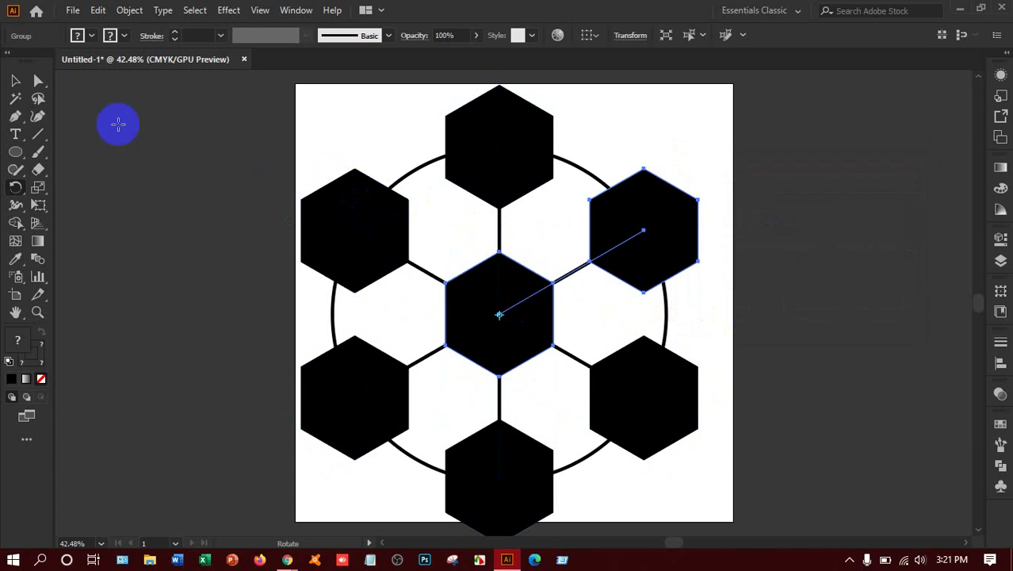
{"action": "left_click", "coordinate": [16, 79]}
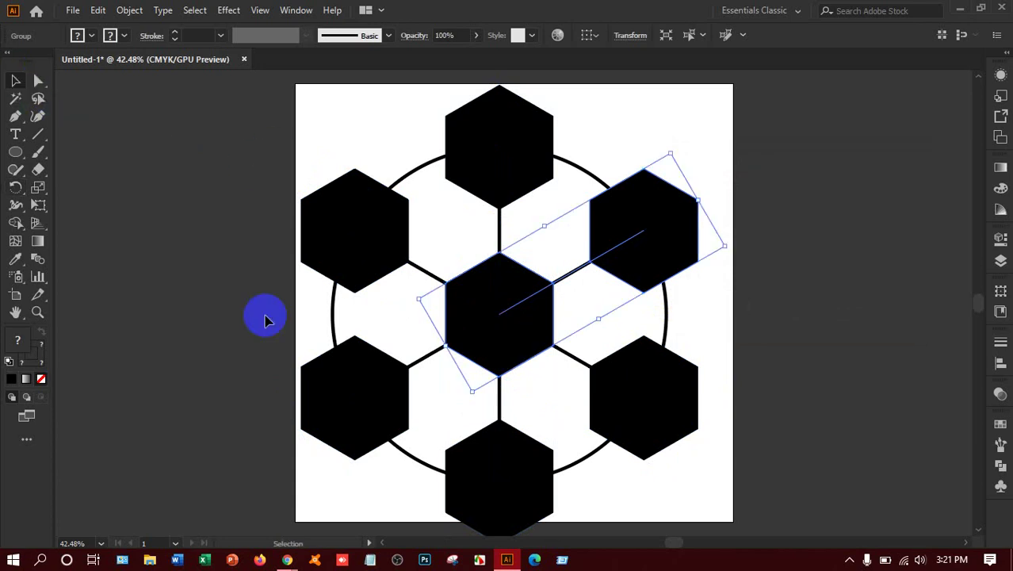
{"action": "left_click", "coordinate": [136, 292]}
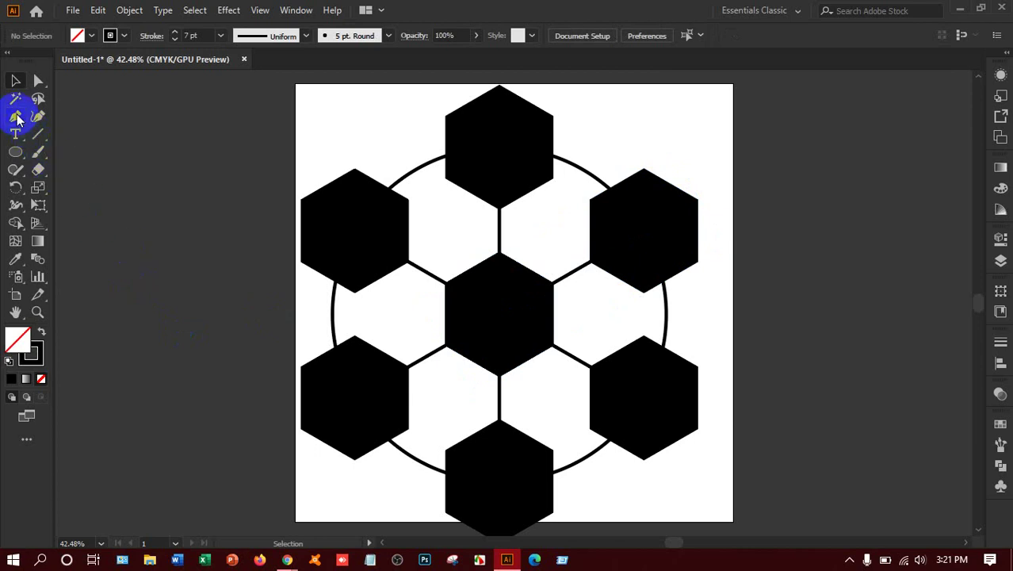
Start a Pen path at the top hexagon's inner corner, tracing the right side to the bottom hexagon
{"action": "left_click", "coordinate": [16, 116]}
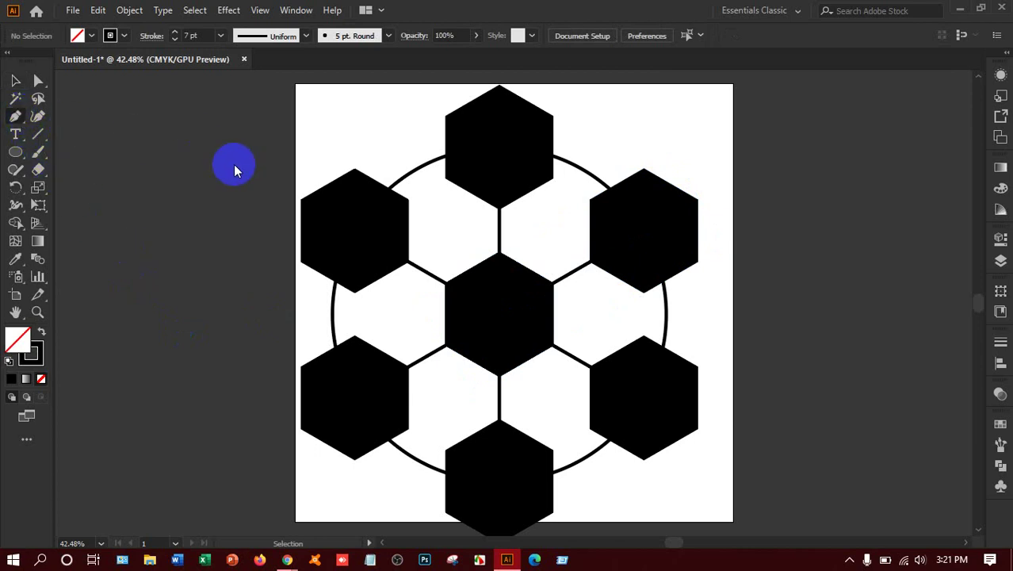
{"action": "left_click", "coordinate": [554, 180]}
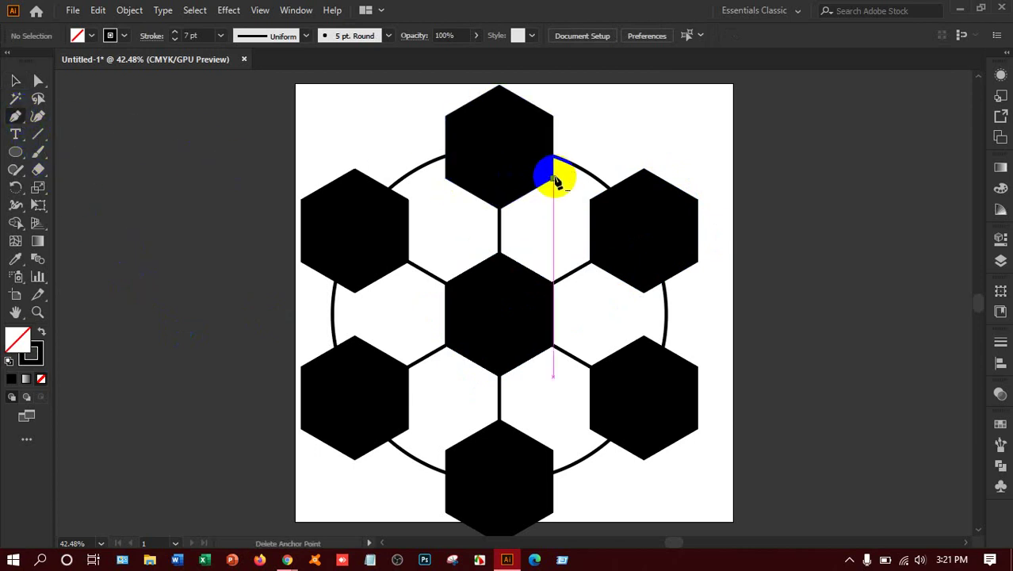
{"action": "left_click", "coordinate": [591, 200]}
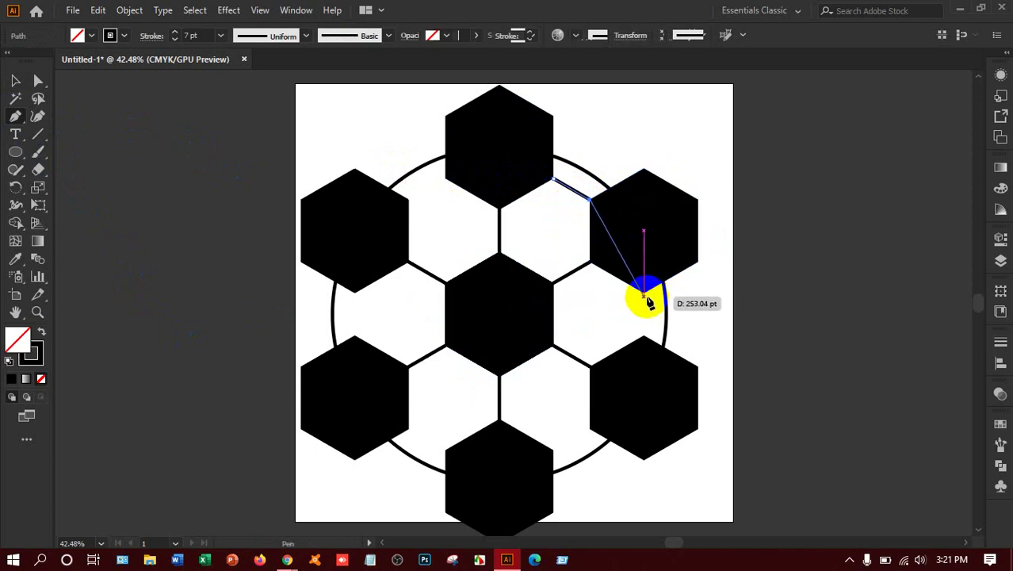
{"action": "left_click", "coordinate": [643, 291]}
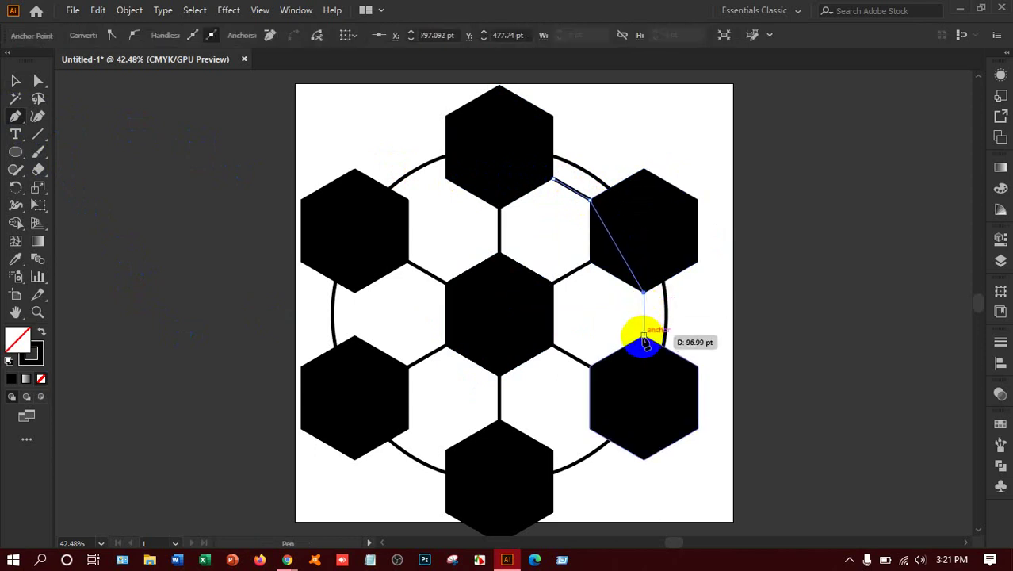
{"action": "left_click", "coordinate": [643, 338]}
{"action": "left_click", "coordinate": [591, 429]}
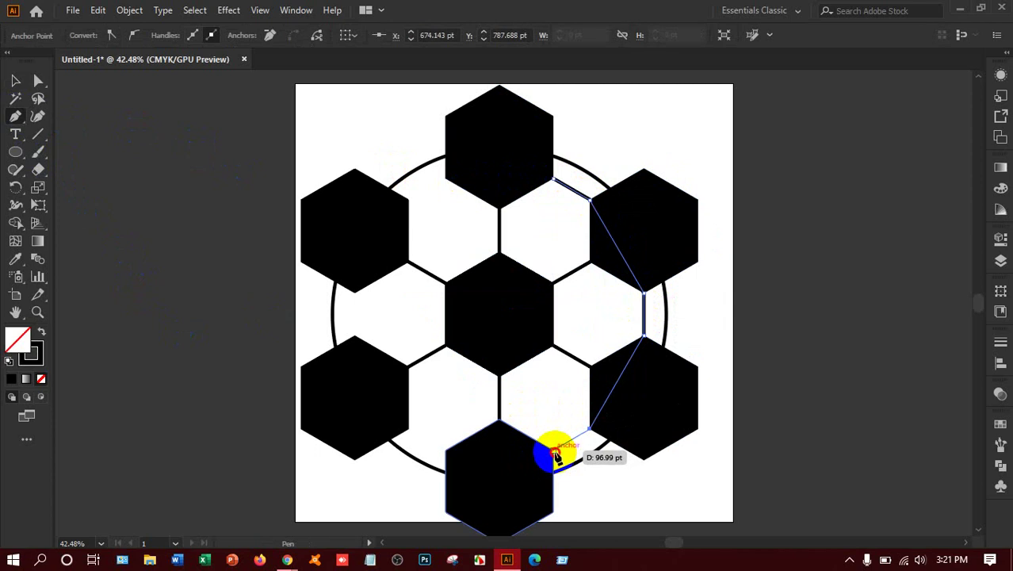
{"action": "left_click", "coordinate": [553, 450]}
{"action": "left_click", "coordinate": [449, 454]}
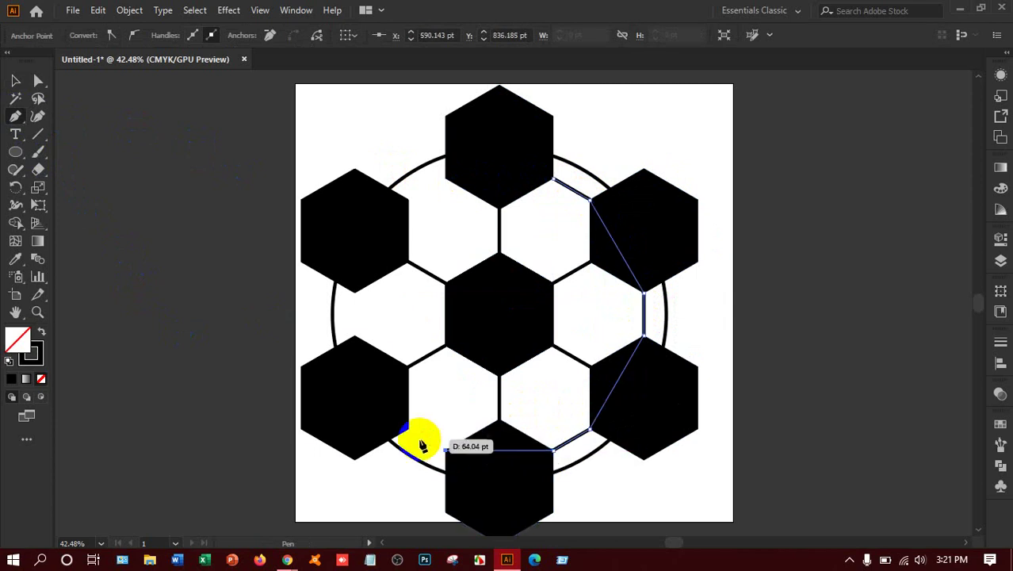
Trace up the left side, close the hexagonal path at its start, and select it
{"action": "left_click", "coordinate": [409, 430]}
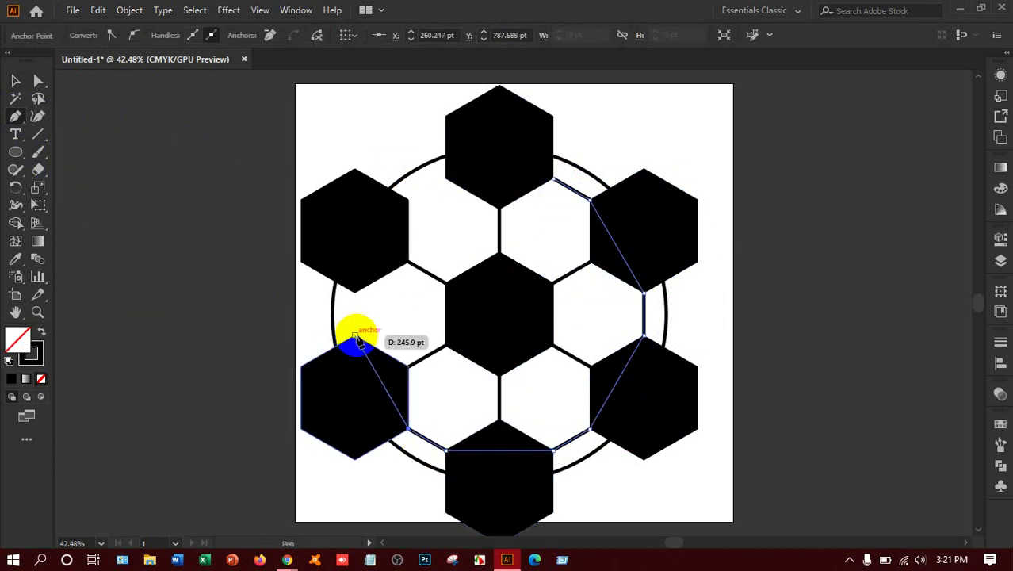
{"action": "left_click", "coordinate": [354, 338]}
{"action": "left_click", "coordinate": [354, 290]}
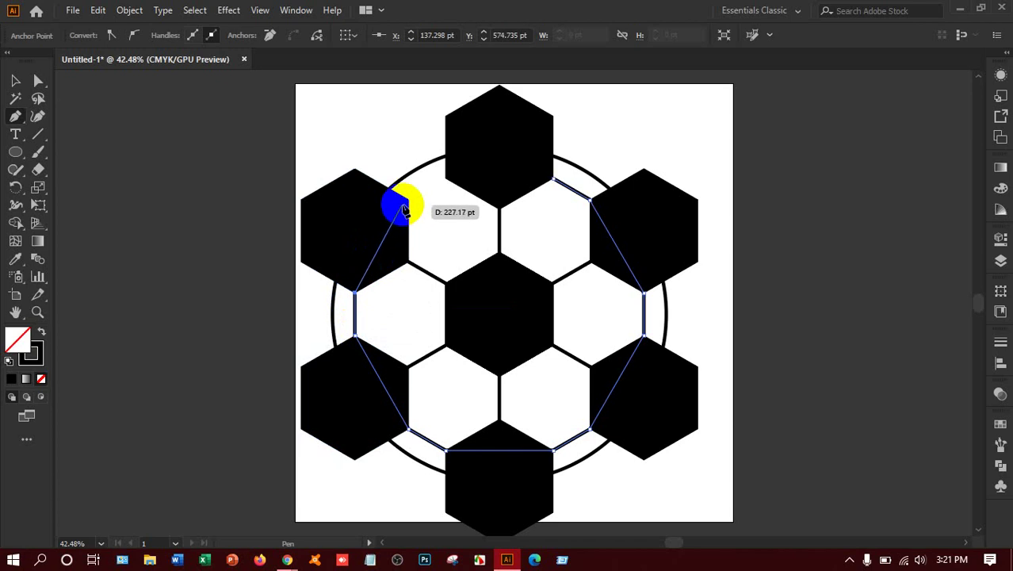
{"action": "left_click", "coordinate": [408, 200]}
{"action": "left_click", "coordinate": [445, 178]}
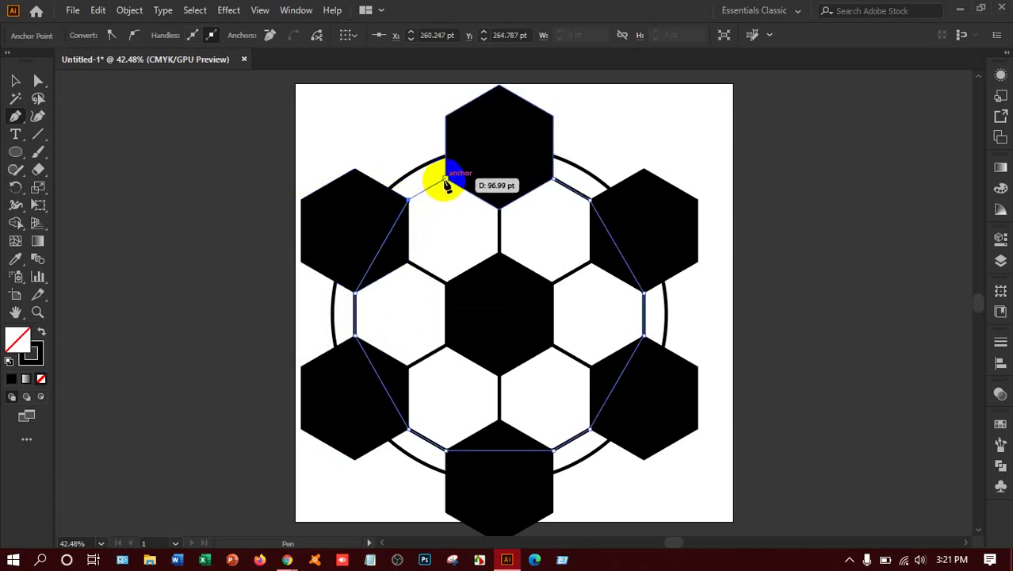
{"action": "left_click", "coordinate": [553, 179]}
{"action": "left_click", "coordinate": [553, 179]}
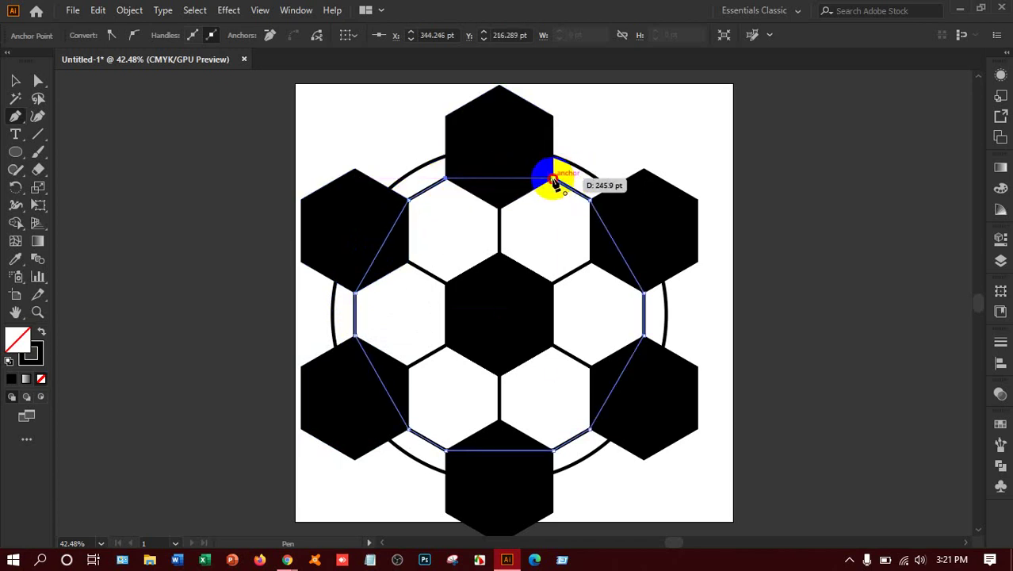
{"action": "left_click", "coordinate": [16, 80]}
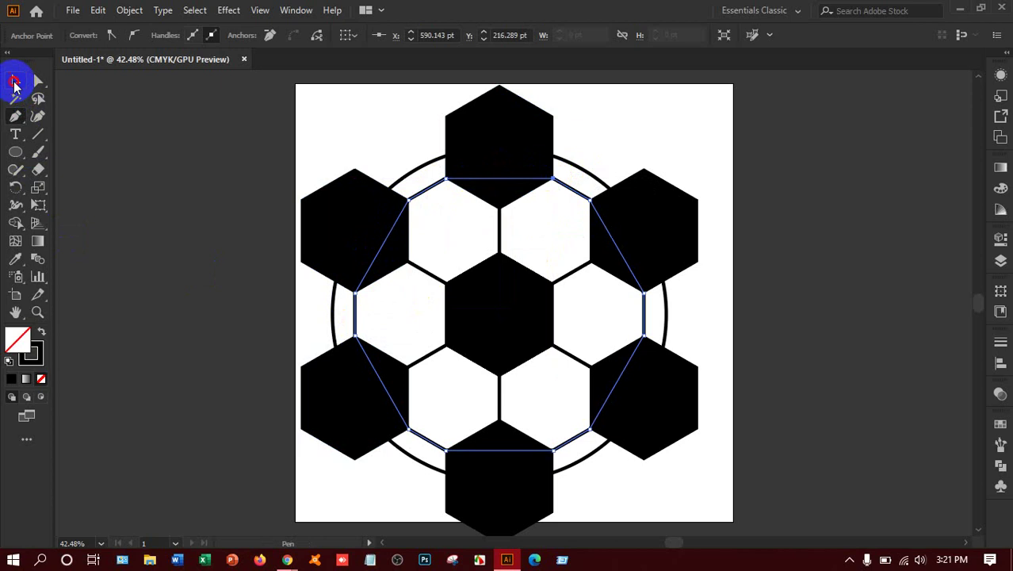
{"action": "left_click", "coordinate": [425, 195]}
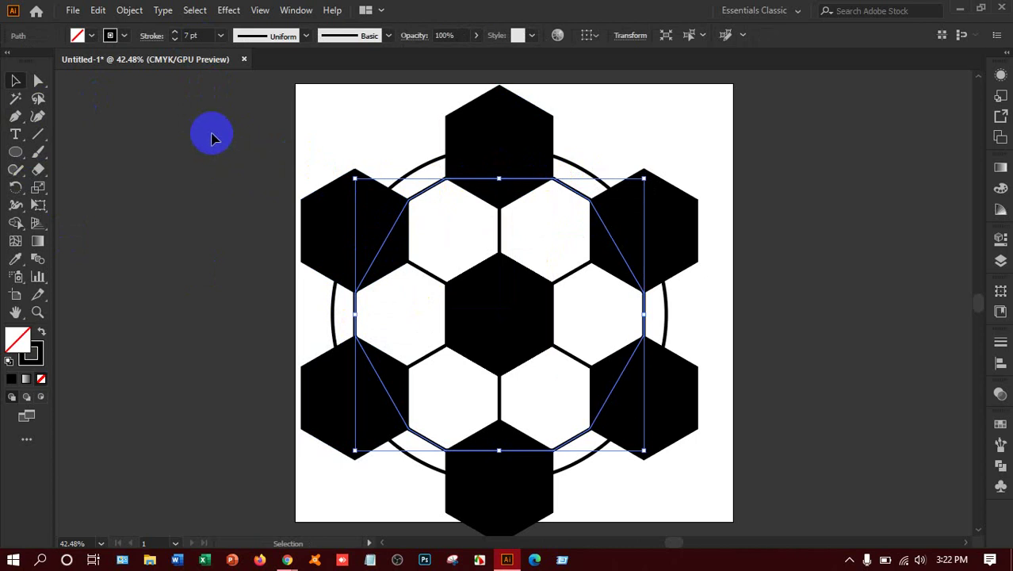
Expand the fills and strokes of all the soccer-ball artwork
{"action": "left_click_drag", "start_coordinate": [202, 127], "coordinate": [865, 469]}
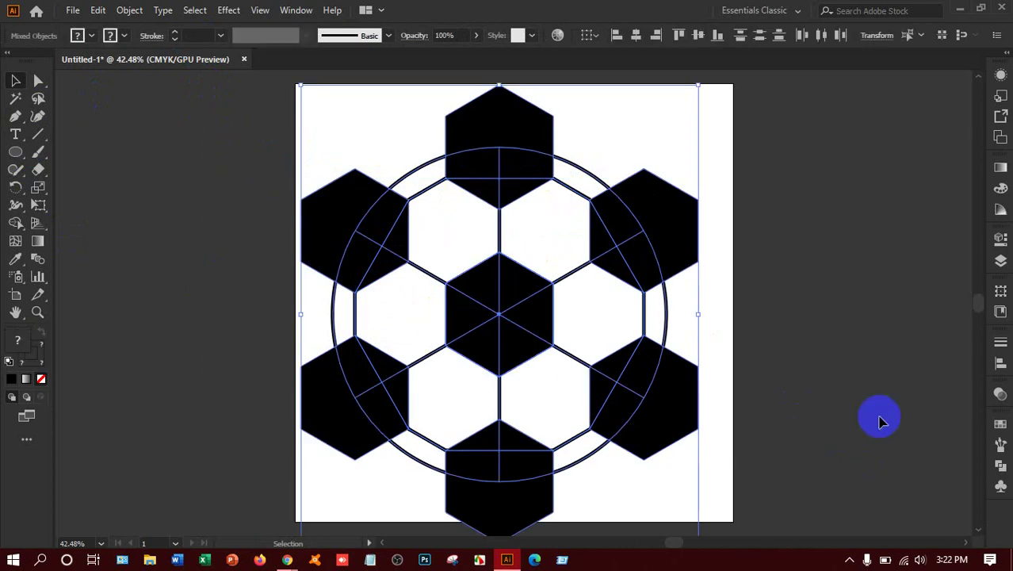
{"action": "left_click", "coordinate": [130, 10]}
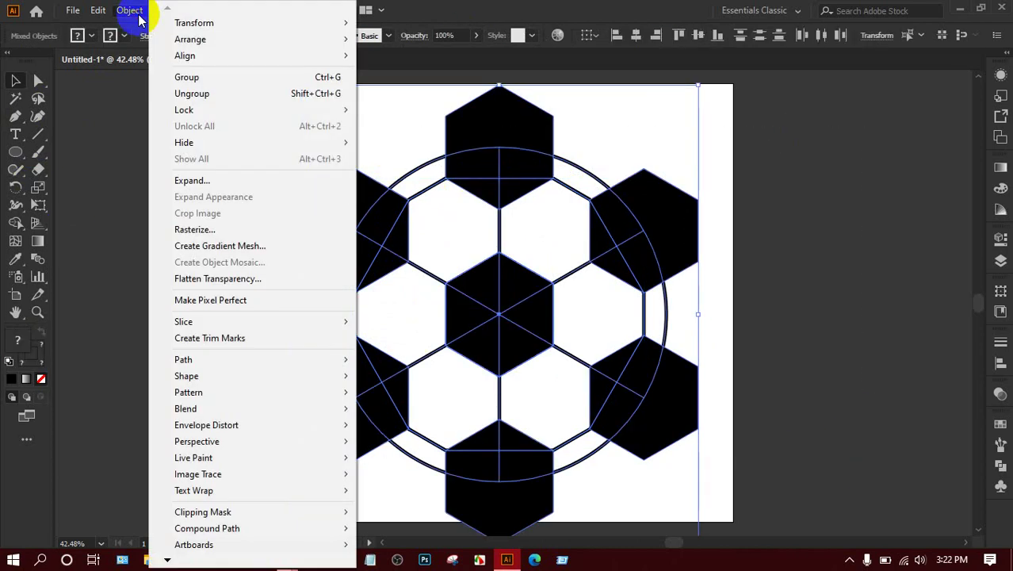
{"action": "left_click", "coordinate": [197, 183]}
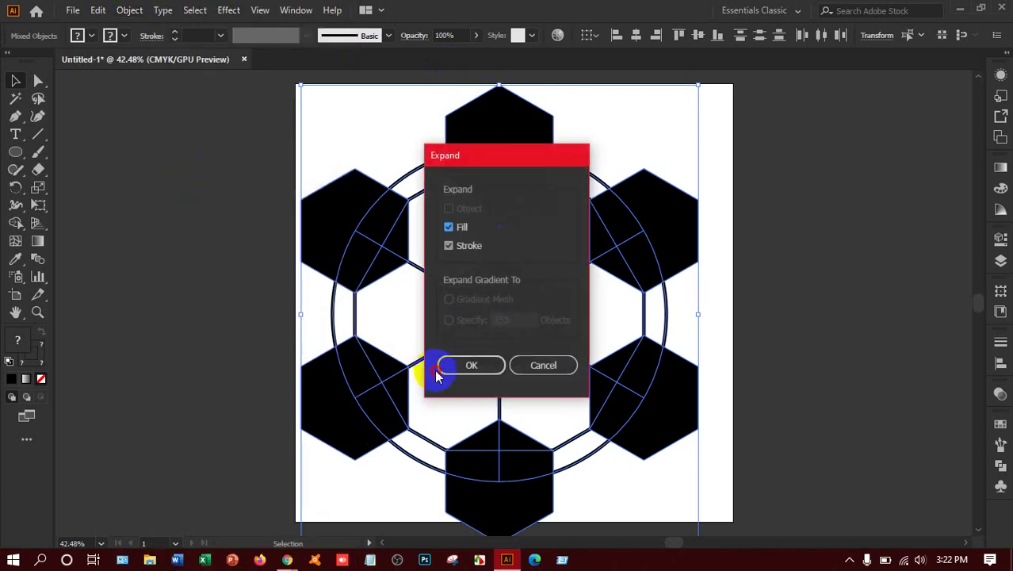
{"action": "left_click", "coordinate": [456, 366]}
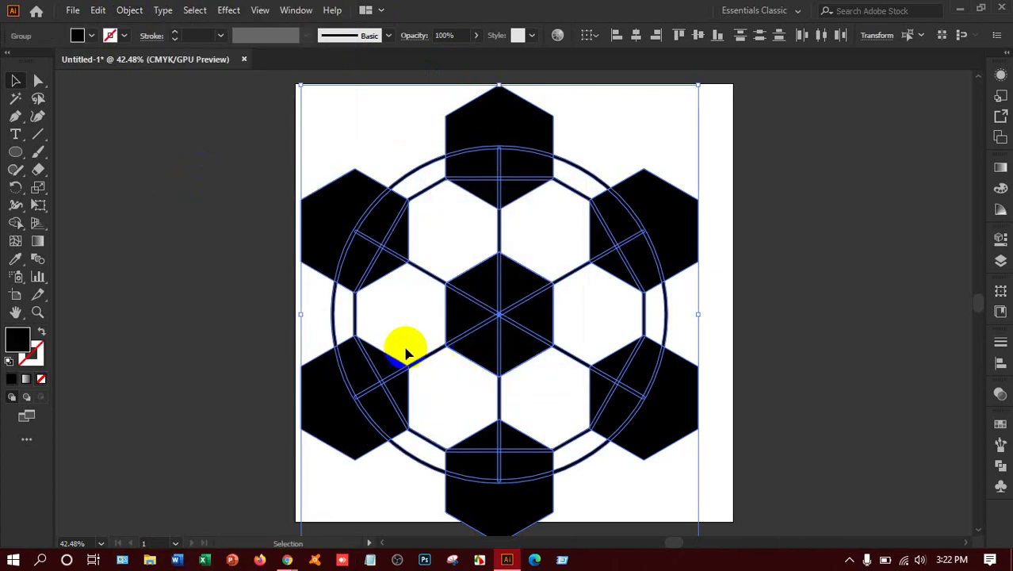
Split the artwork with Pathfinder Divide, ungroup the pieces, and deselect
{"action": "left_click", "coordinate": [1001, 444]}
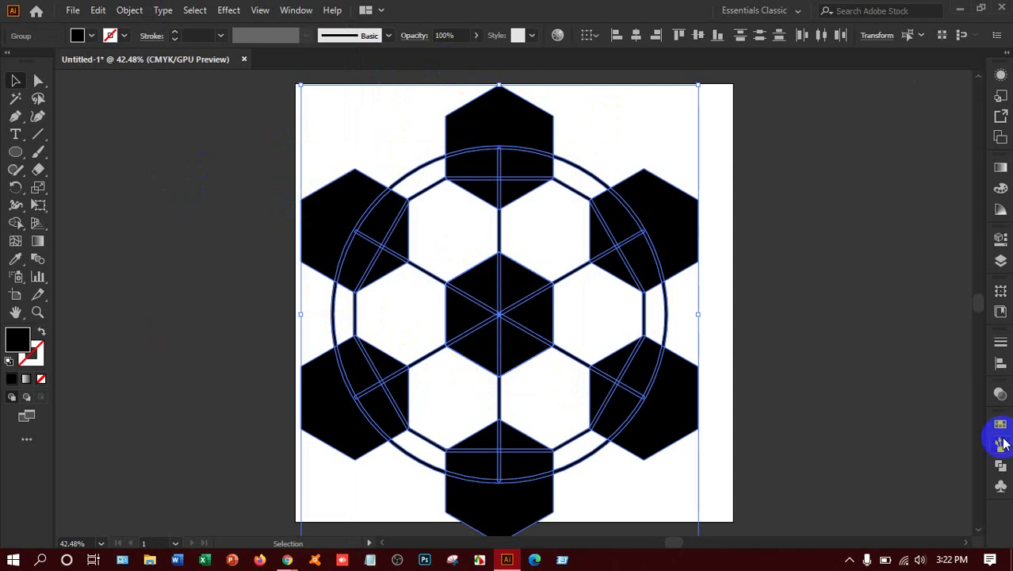
{"action": "left_click", "coordinate": [1000, 465]}
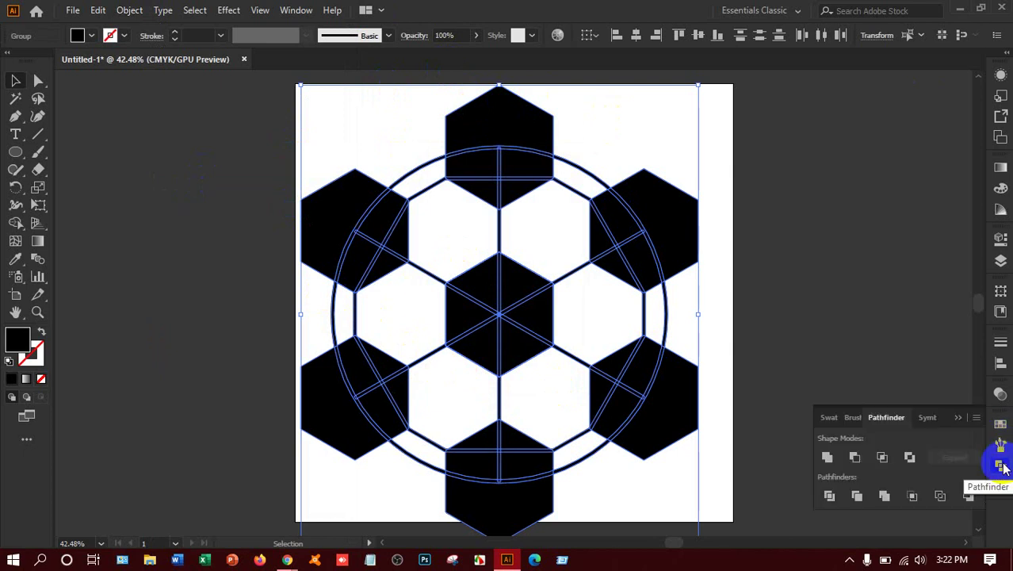
{"action": "left_click", "coordinate": [831, 496]}
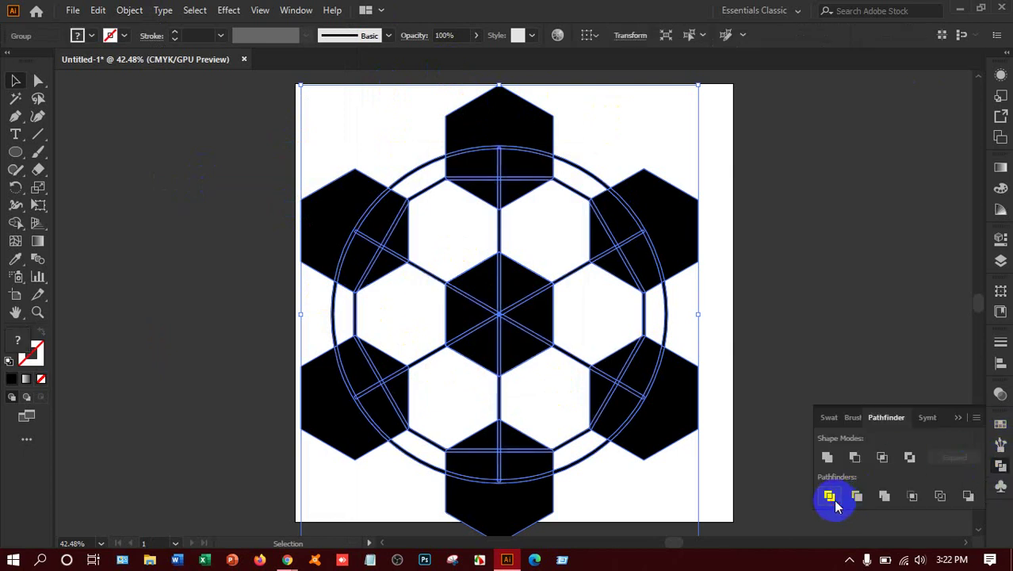
{"action": "right_click", "coordinate": [634, 204]}
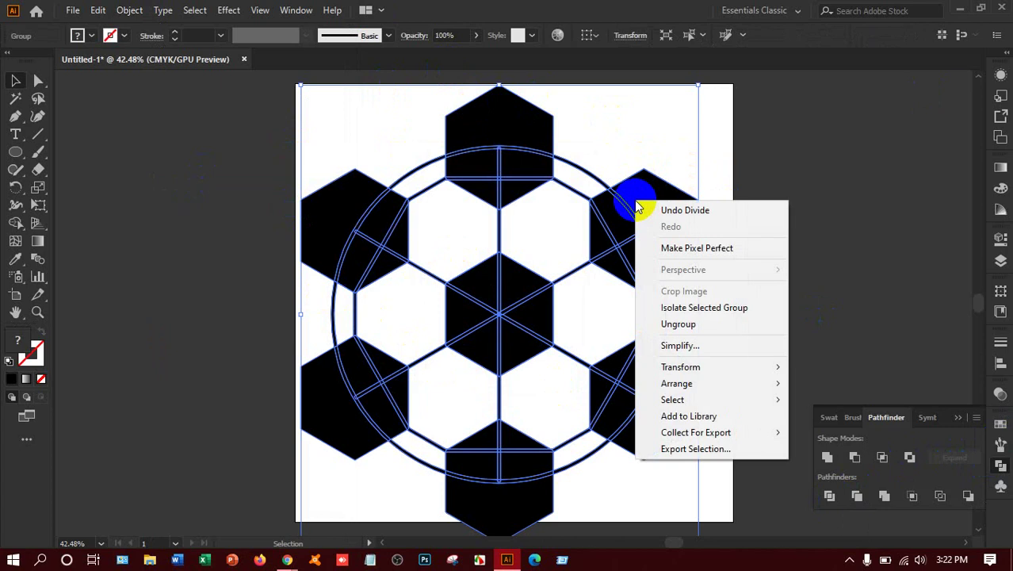
{"action": "left_click", "coordinate": [699, 320]}
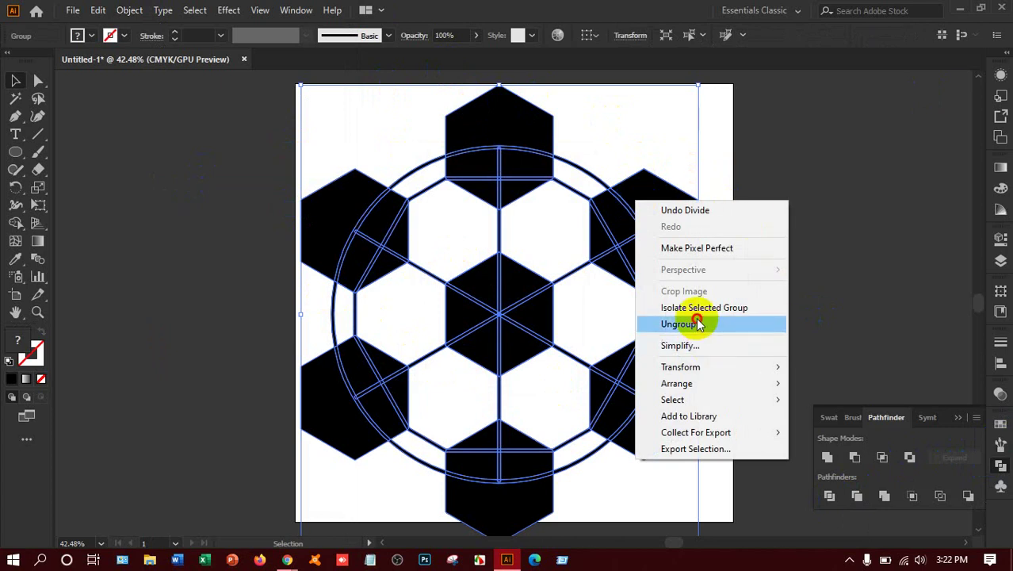
{"action": "left_click", "coordinate": [901, 236]}
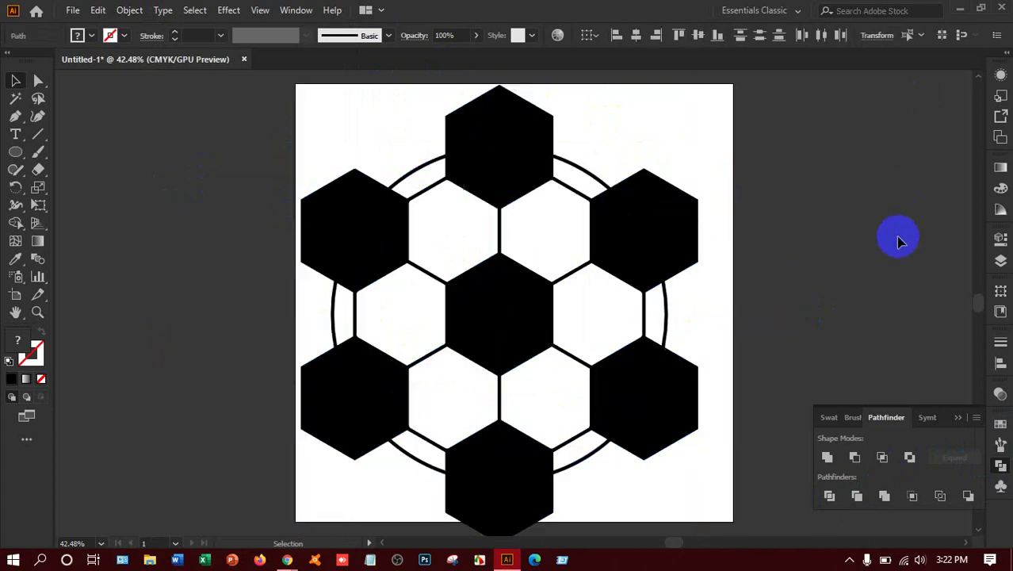
Delete the six hexagon fragments outside the circle, then select the whole ball
{"action": "left_click", "coordinate": [690, 214]}
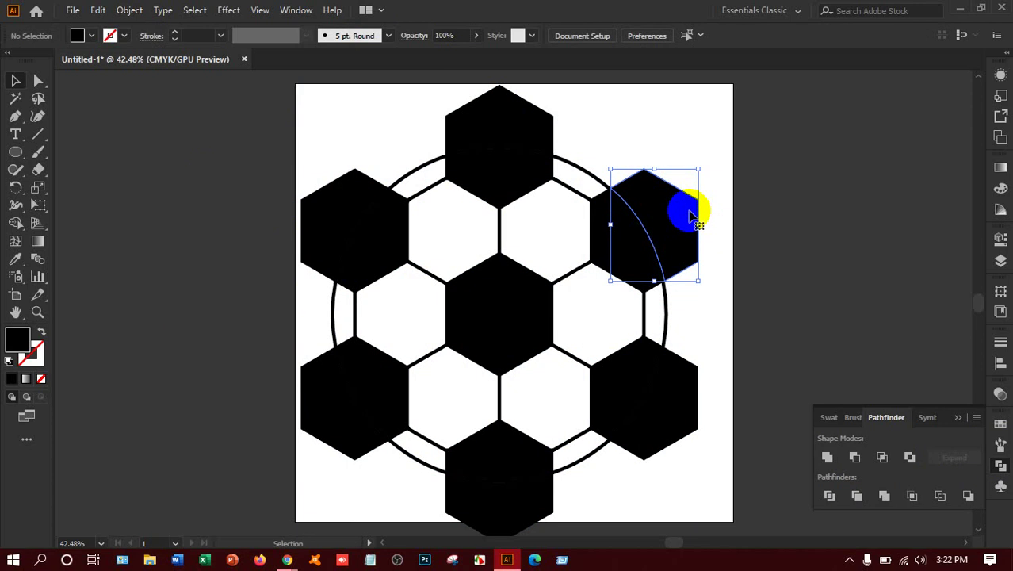
{"action": "key", "text": "Delete"}
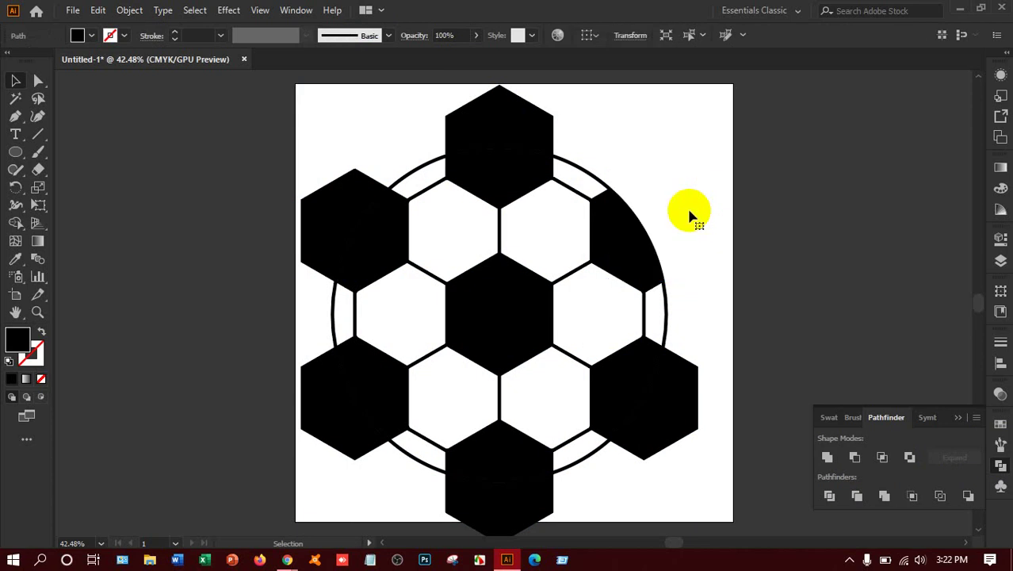
{"action": "left_click", "coordinate": [536, 130]}
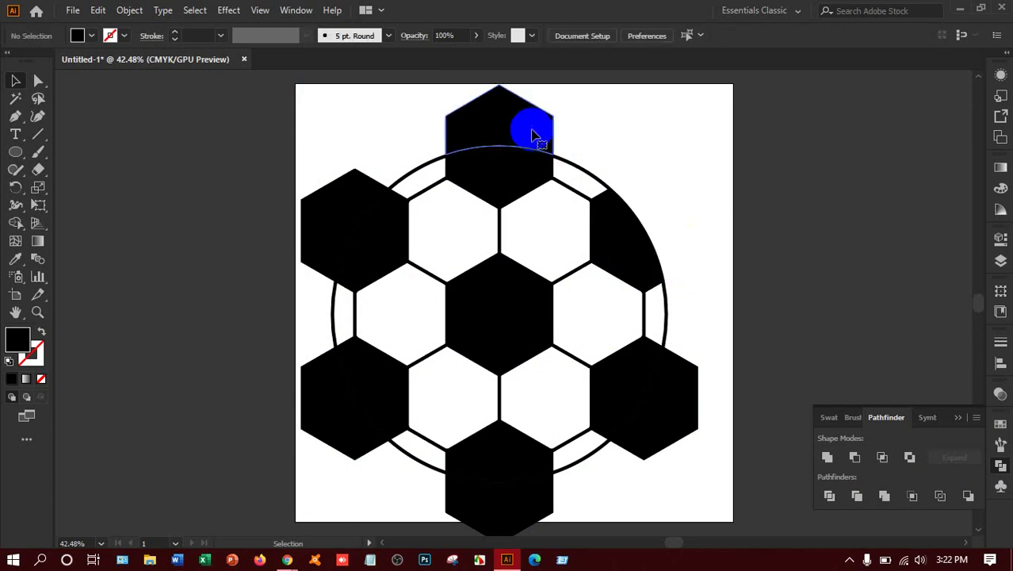
{"action": "key", "text": "Delete"}
{"action": "left_click", "coordinate": [348, 189]}
{"action": "key", "text": "Delete"}
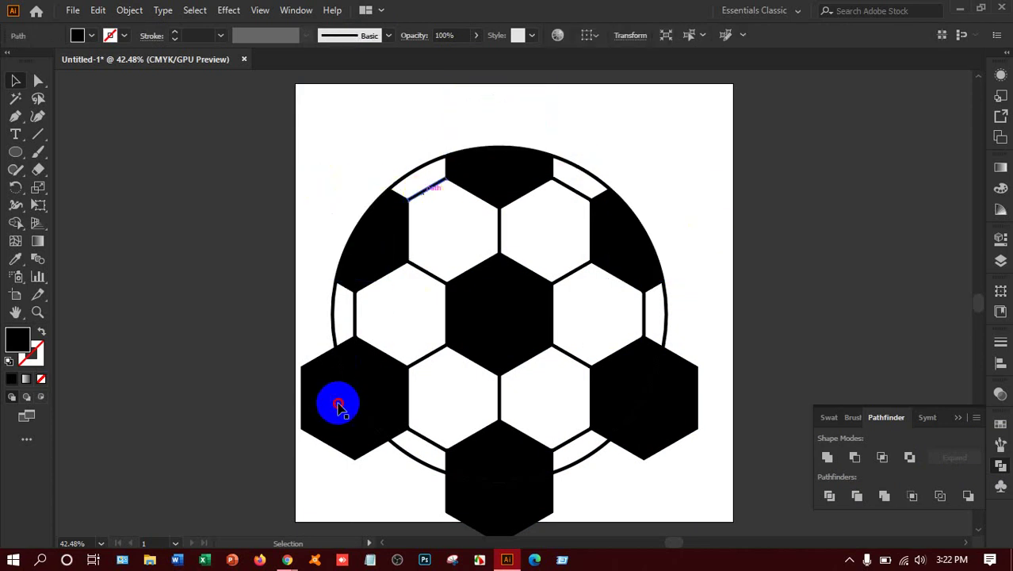
{"action": "left_click", "coordinate": [367, 383]}
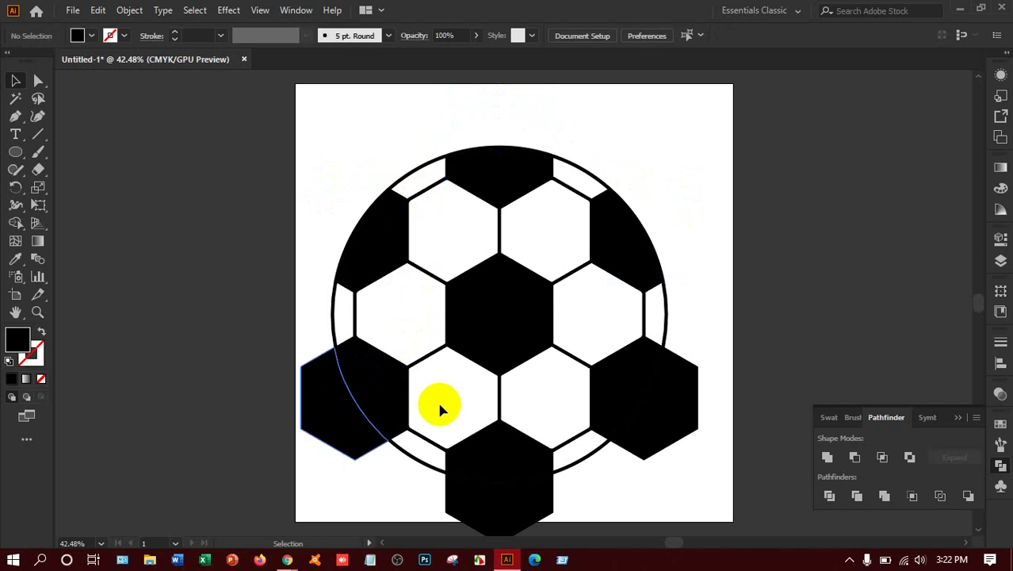
{"action": "key", "text": "Delete"}
{"action": "left_click", "coordinate": [504, 511]}
{"action": "key", "text": "Delete"}
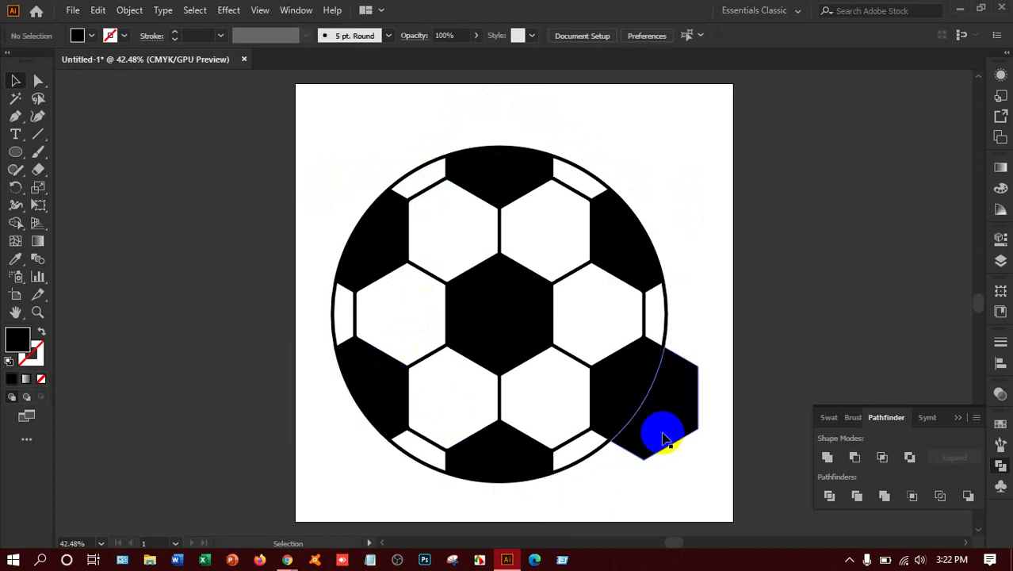
{"action": "left_click", "coordinate": [666, 424]}
{"action": "key", "text": "Delete"}
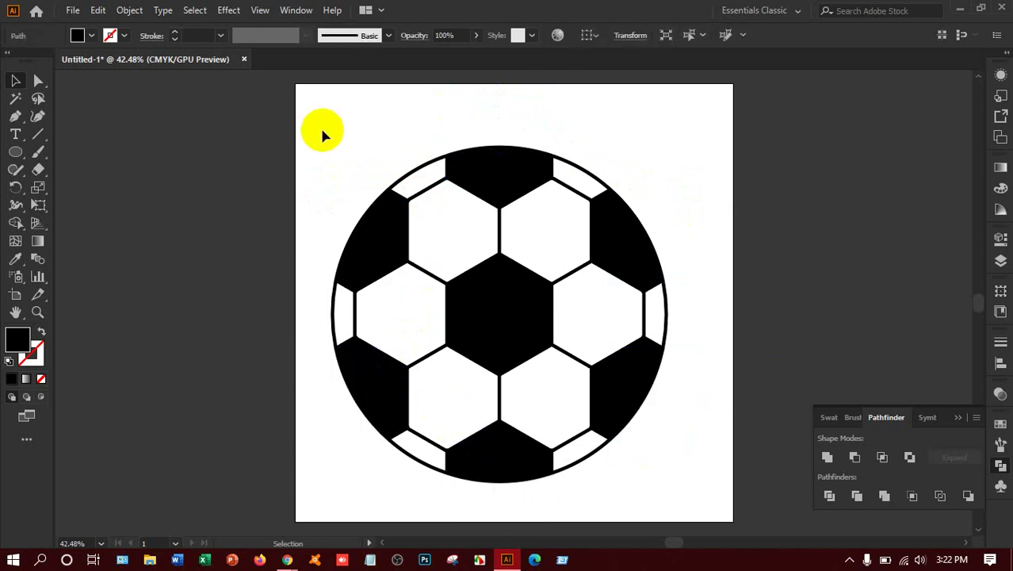
{"action": "mouse_move", "coordinate": [322, 130]}
{"action": "left_mouse_down"}
{"action": "mouse_move", "coordinate": [737, 485]}
{"action": "mouse_move", "coordinate": [623, 406]}
{"action": "left_mouse_up"}
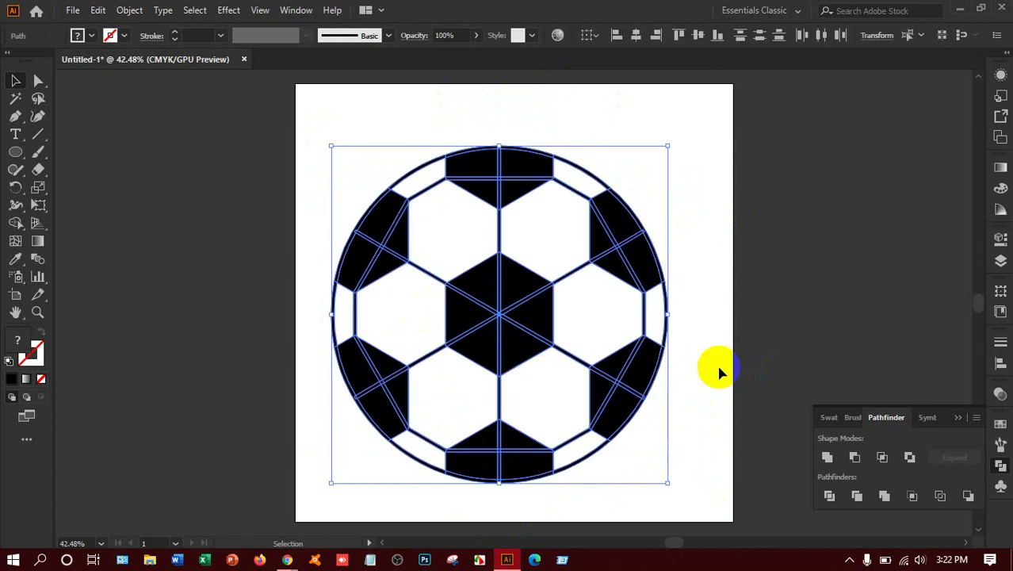
Group the ball's pieces into one object and nudge it slightly up and right
{"action": "key", "text": "a"}
{"action": "key", "text": "ctrl+g"}
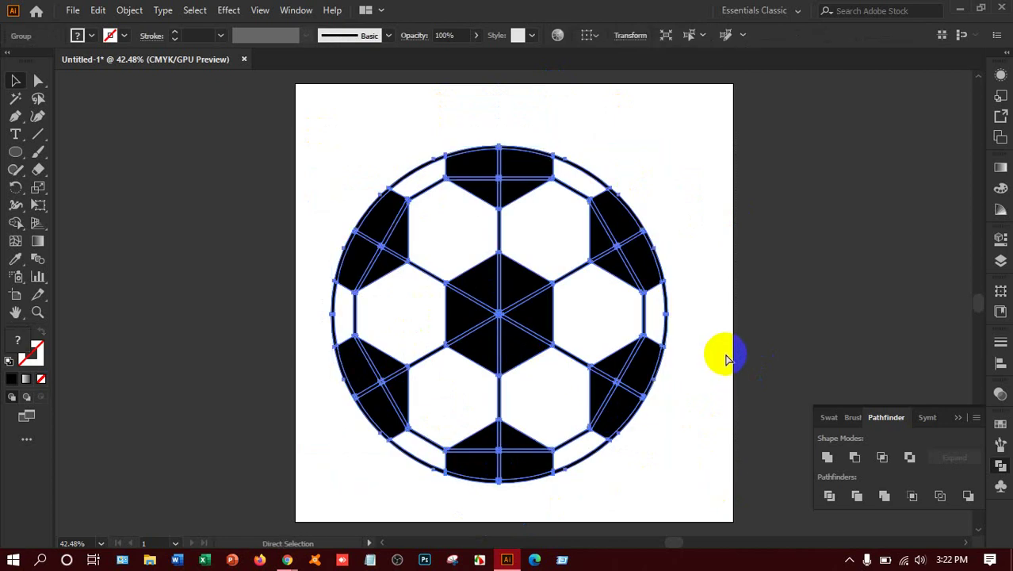
{"action": "key", "text": "v"}
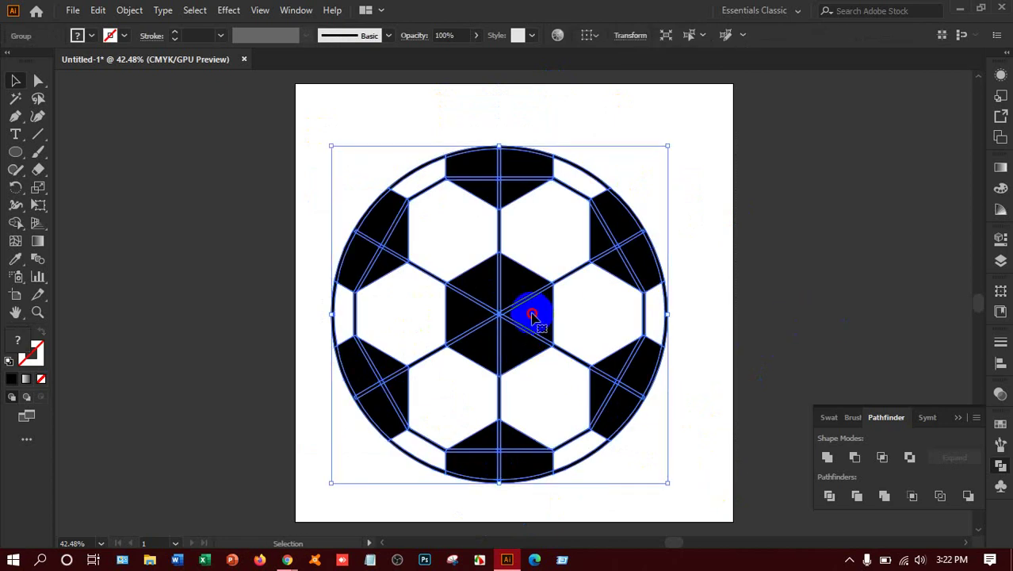
{"action": "mouse_move", "coordinate": [536, 317]}
{"action": "left_mouse_down"}
{"action": "mouse_move", "coordinate": [587, 280]}
{"action": "mouse_move", "coordinate": [555, 285]}
{"action": "left_mouse_up"}
{"action": "left_click", "coordinate": [72, 11]}
{"action": "mouse_move", "coordinate": [129, 10]}
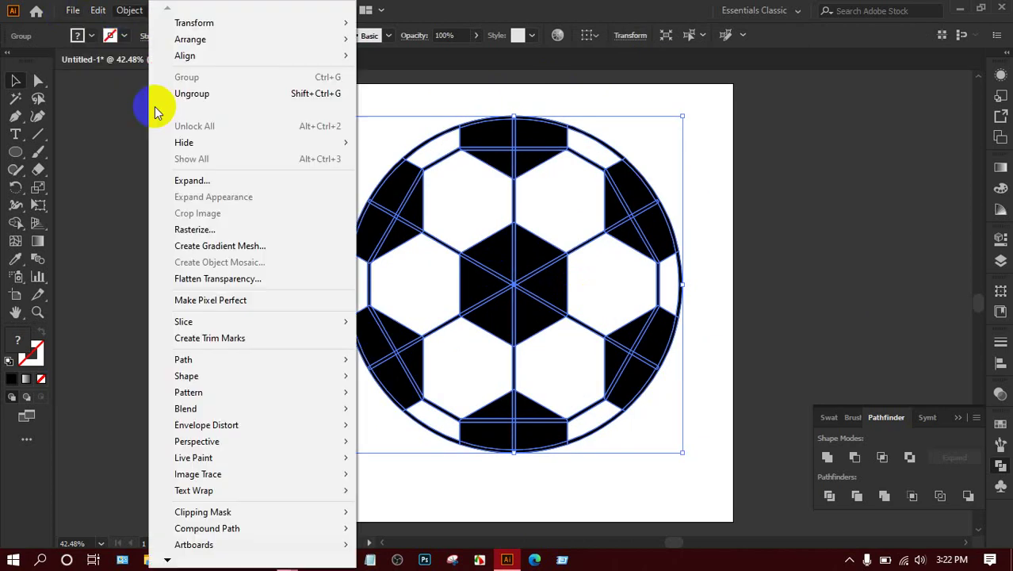
In Save As, go to Class Work > HSL-RAN-217 and create a new folder named 03-10-2020
{"action": "mouse_move", "coordinate": [72, 10]}
{"action": "left_click", "coordinate": [95, 145]}
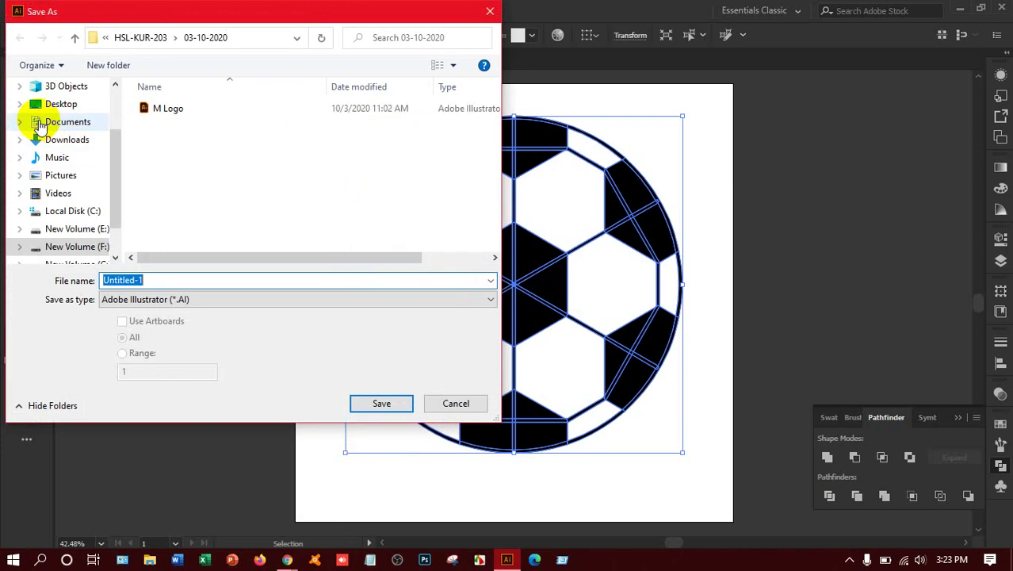
{"action": "left_click", "coordinate": [72, 38]}
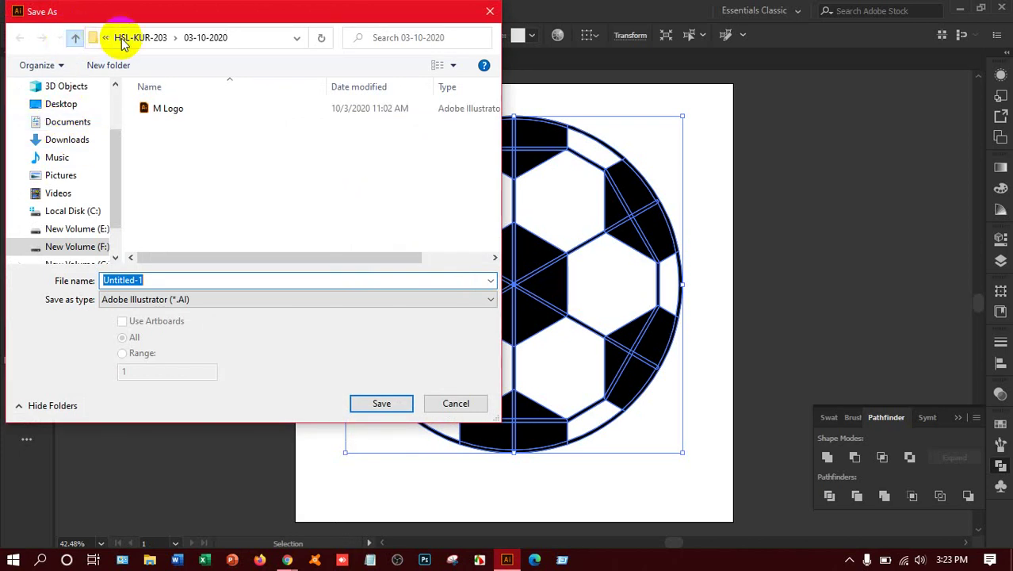
{"action": "left_click", "coordinate": [76, 39]}
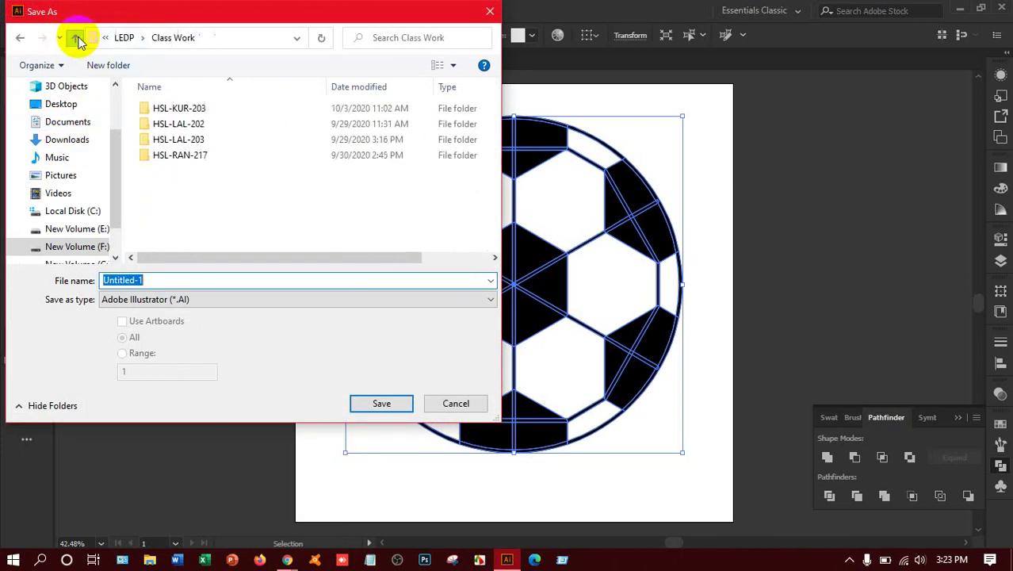
{"action": "left_click", "coordinate": [184, 156]}
{"action": "double_click", "coordinate": [184, 156]}
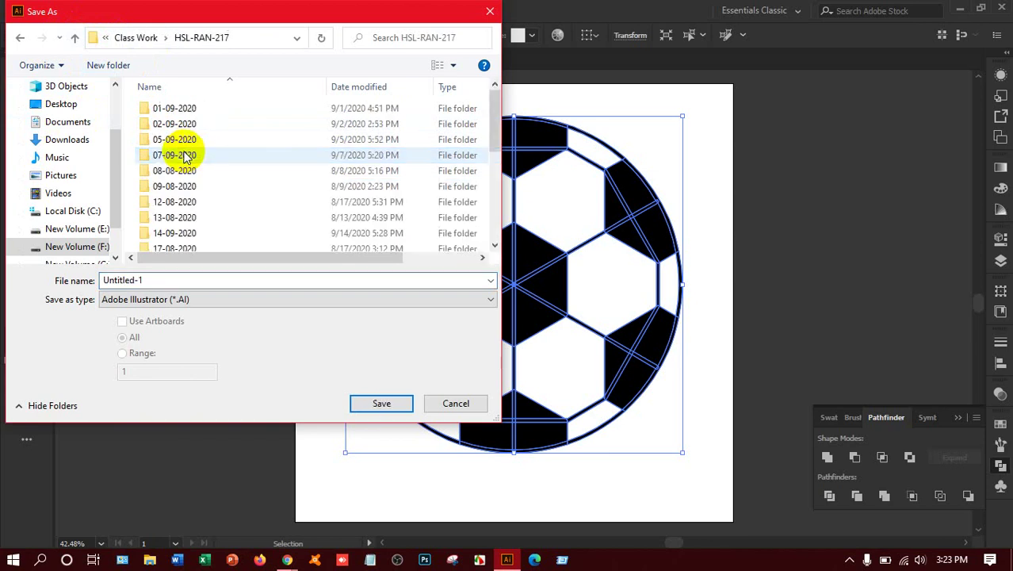
{"action": "right_click", "coordinate": [125, 174]}
{"action": "mouse_move", "coordinate": [182, 312]}
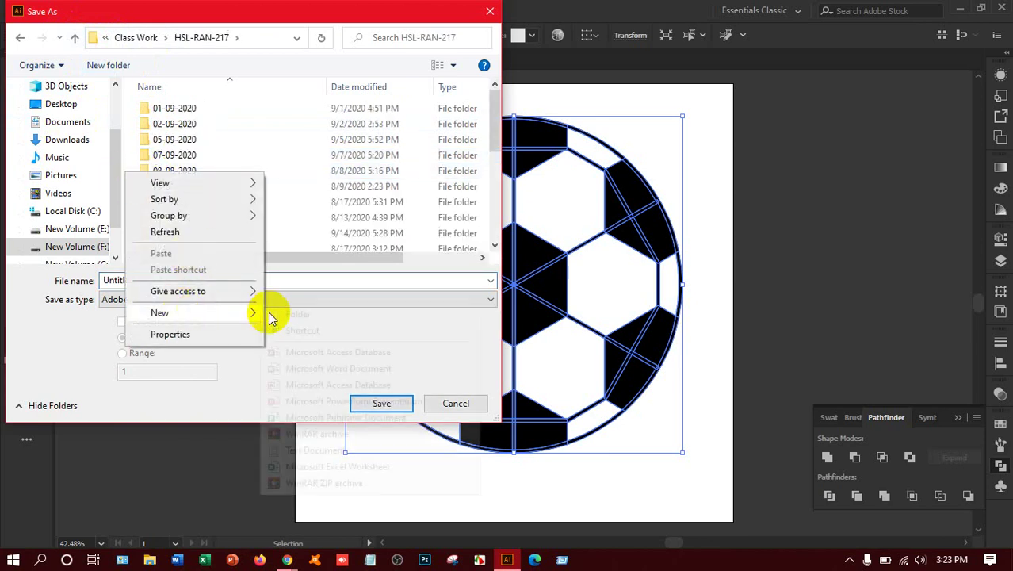
{"action": "left_click", "coordinate": [295, 313]}
{"action": "type", "text": "03-10-2020"}
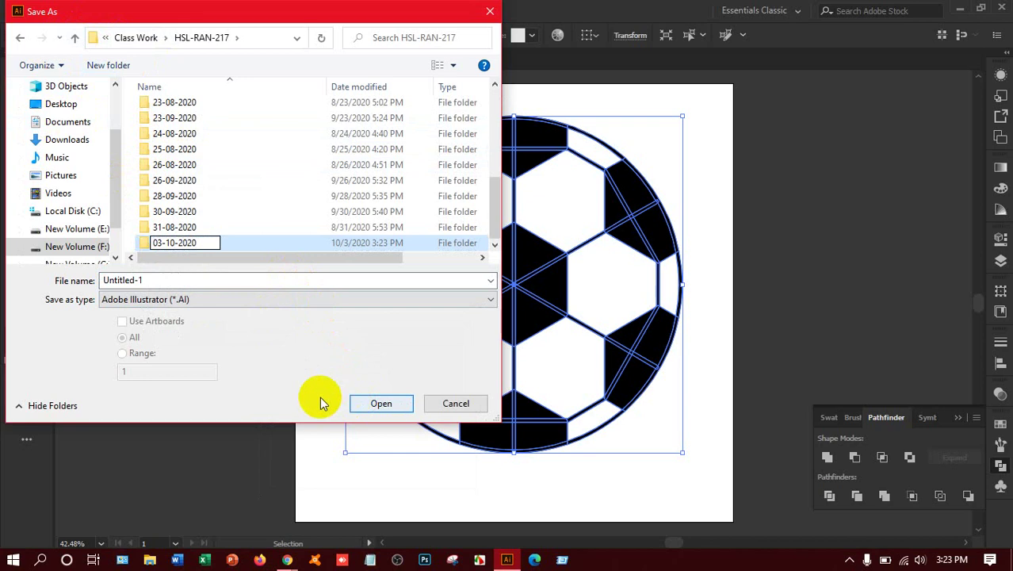
{"action": "key", "text": "Return"}
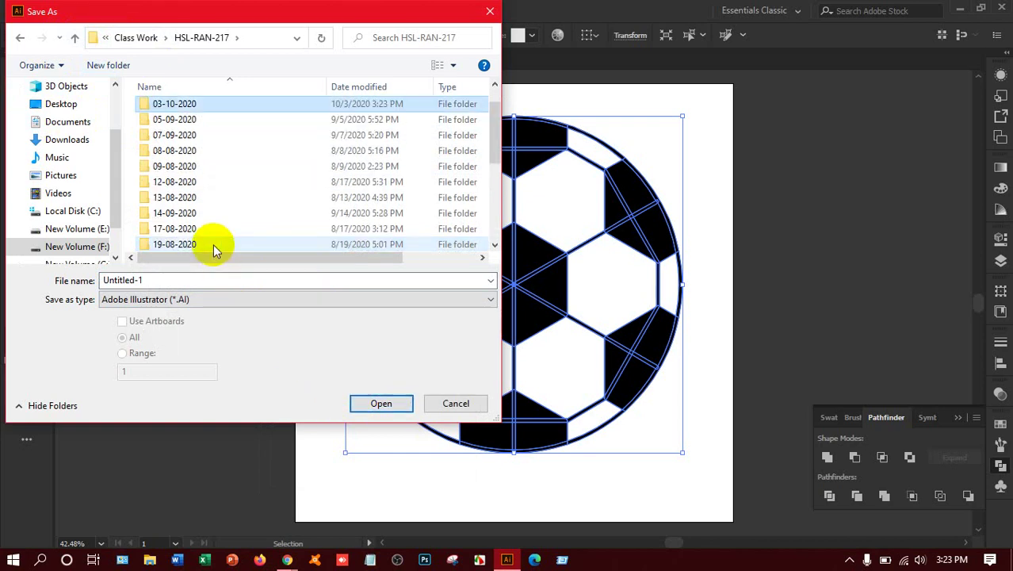
Save the file as Football in Illustrator EPS format inside the 03-10-2020 folder
{"action": "double_click", "coordinate": [165, 103]}
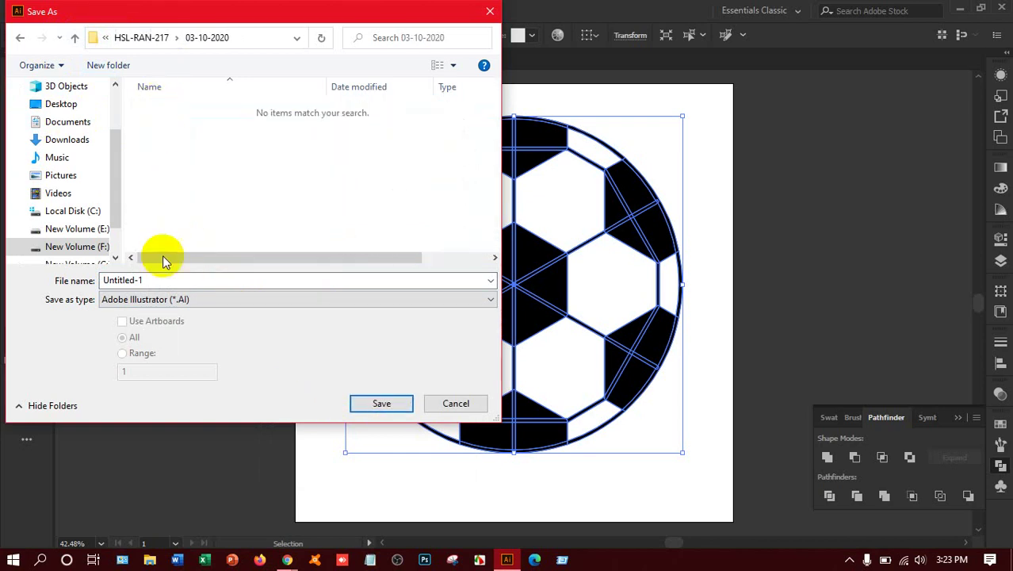
{"action": "left_click", "coordinate": [164, 279]}
{"action": "type", "text": "Football"}
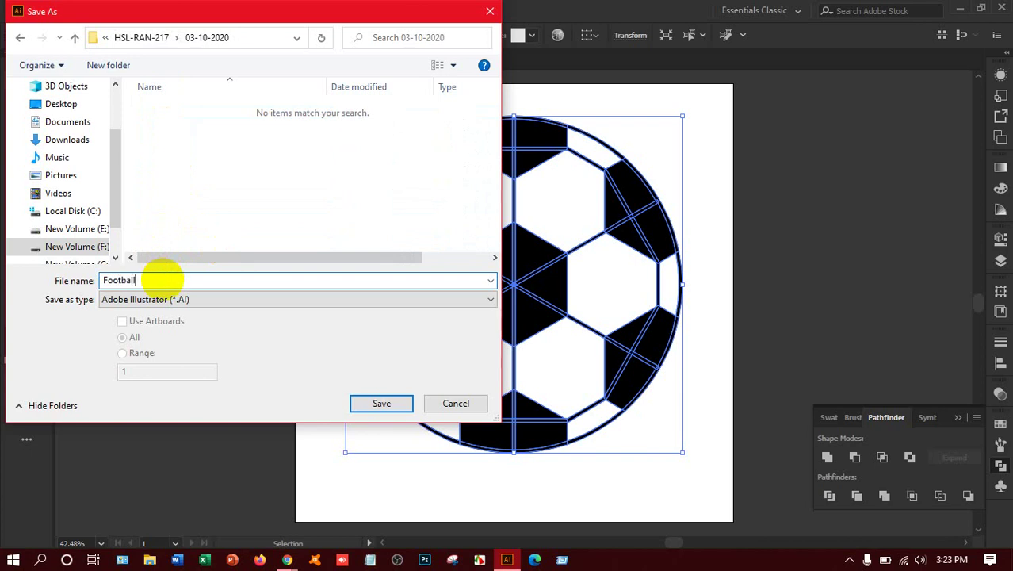
{"action": "left_click", "coordinate": [193, 301]}
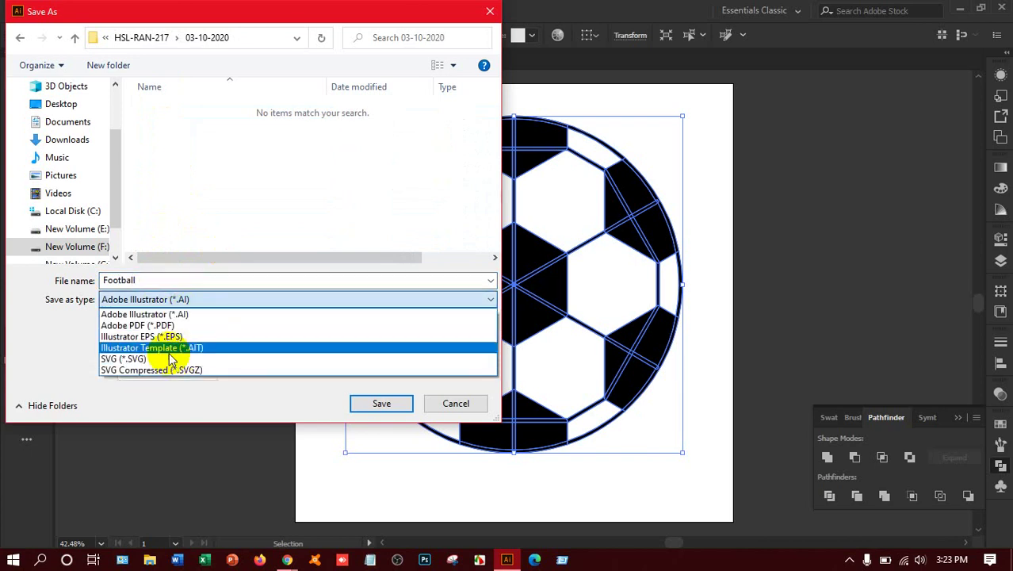
{"action": "left_click", "coordinate": [159, 336]}
{"action": "left_click", "coordinate": [366, 400]}
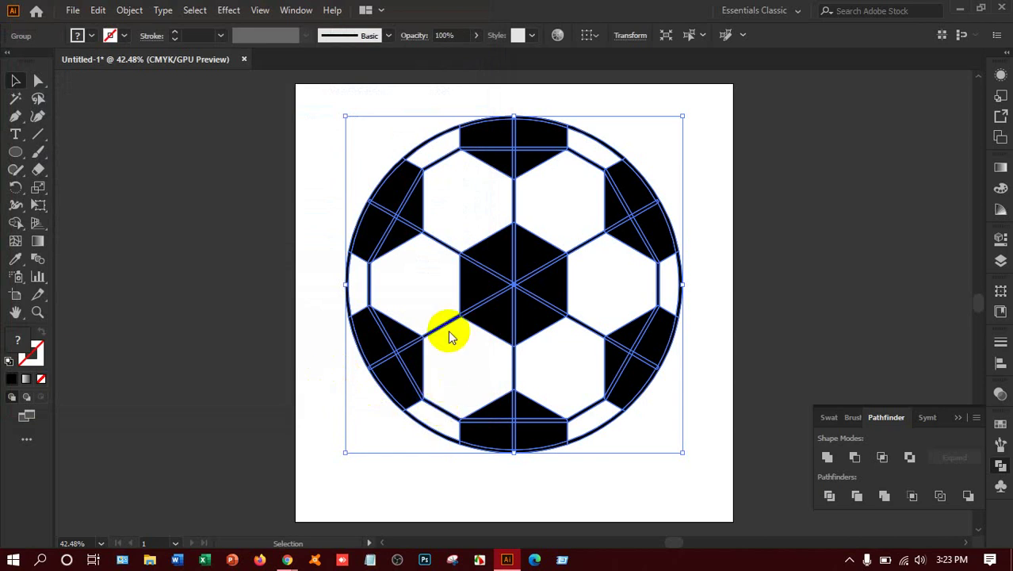
Accept the default EPS options so Football.eps finishes writing to disk
{"action": "left_click", "coordinate": [576, 488]}
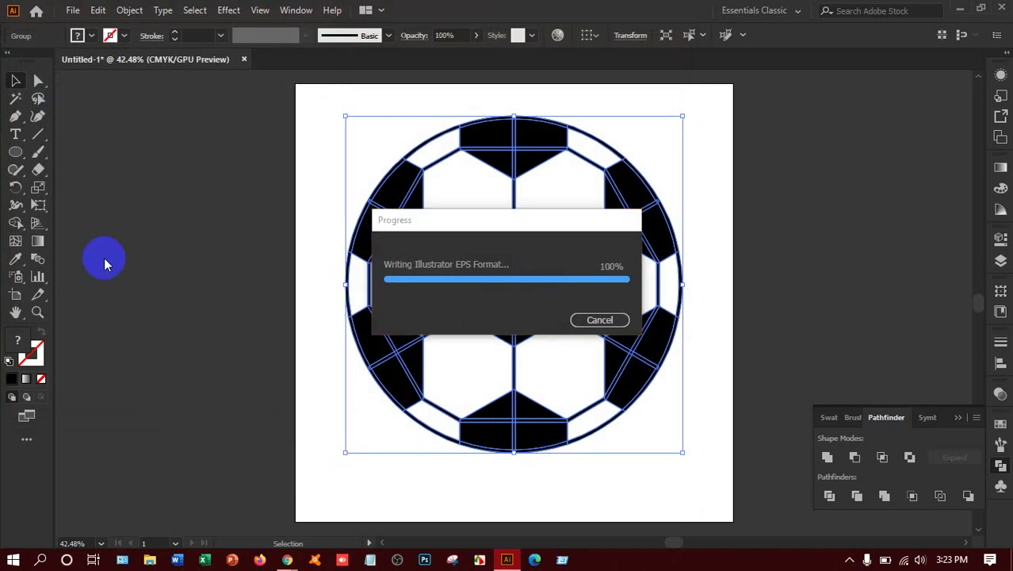
{"action": "left_click", "coordinate": [73, 10]}
{"action": "mouse_move", "coordinate": [100, 272]}
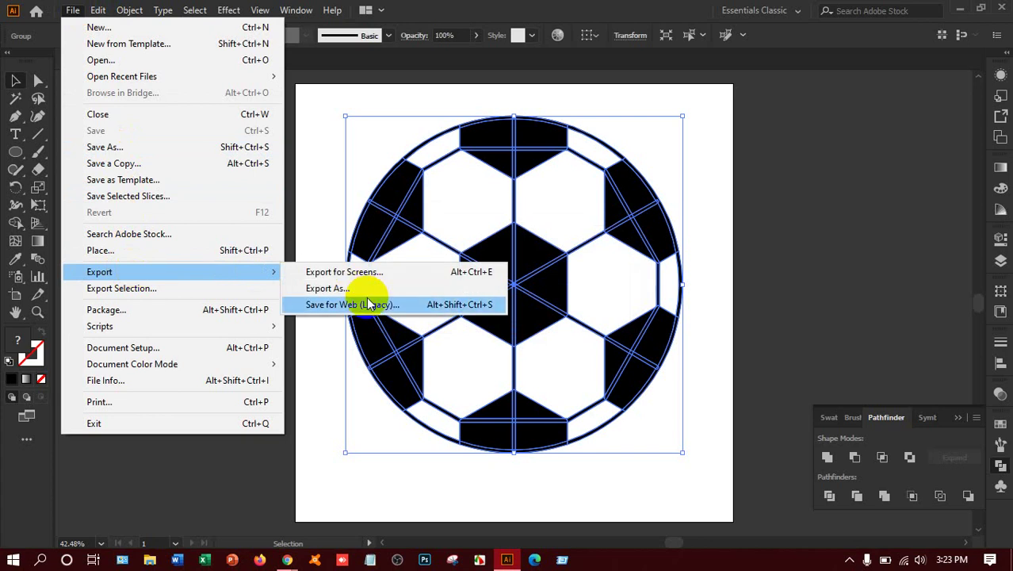
Export the artwork as Football PNG at Screen (72 ppi) with a transparent background
{"action": "left_click", "coordinate": [357, 288]}
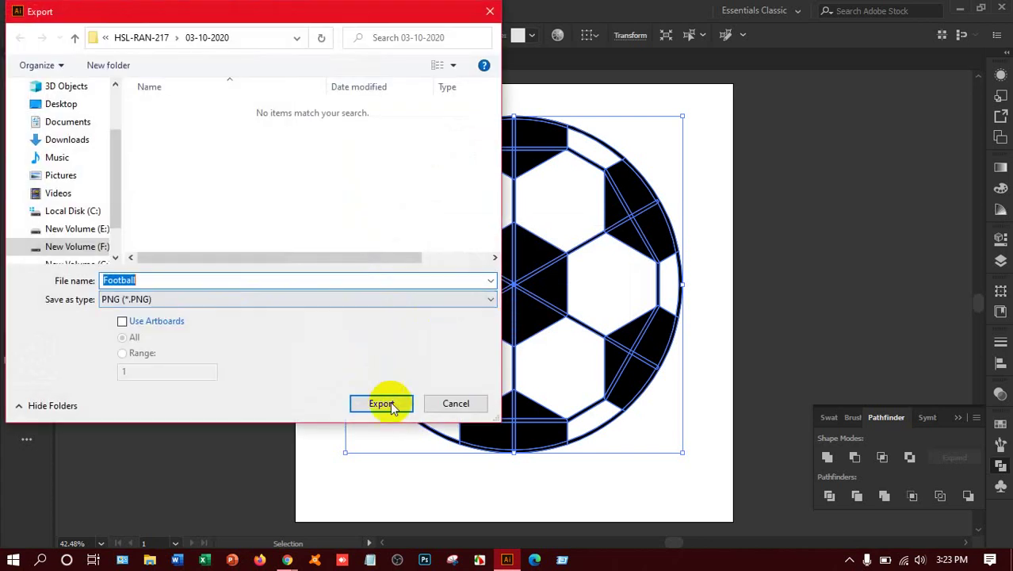
{"action": "left_click", "coordinate": [390, 405]}
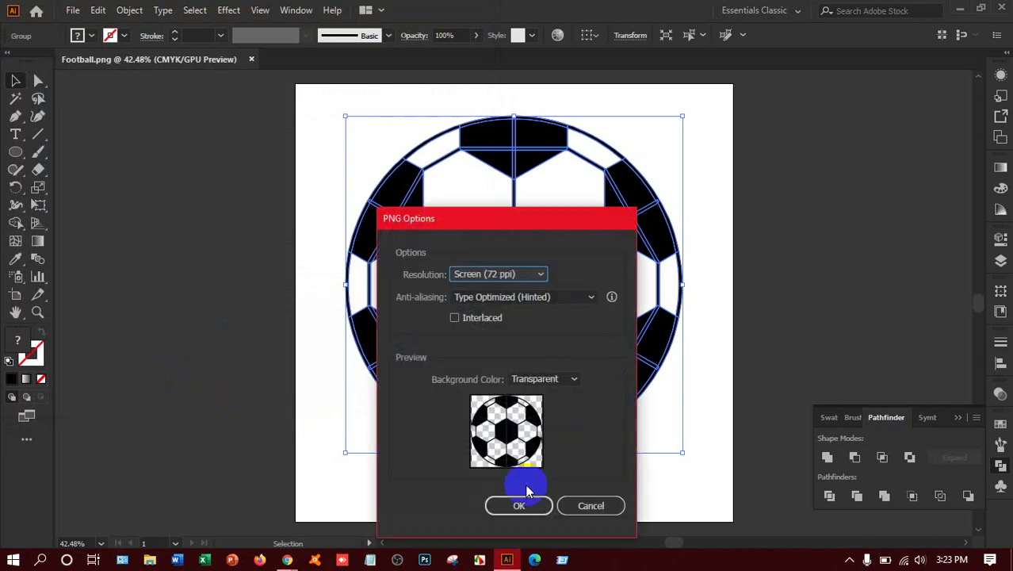
{"action": "left_click", "coordinate": [520, 504]}
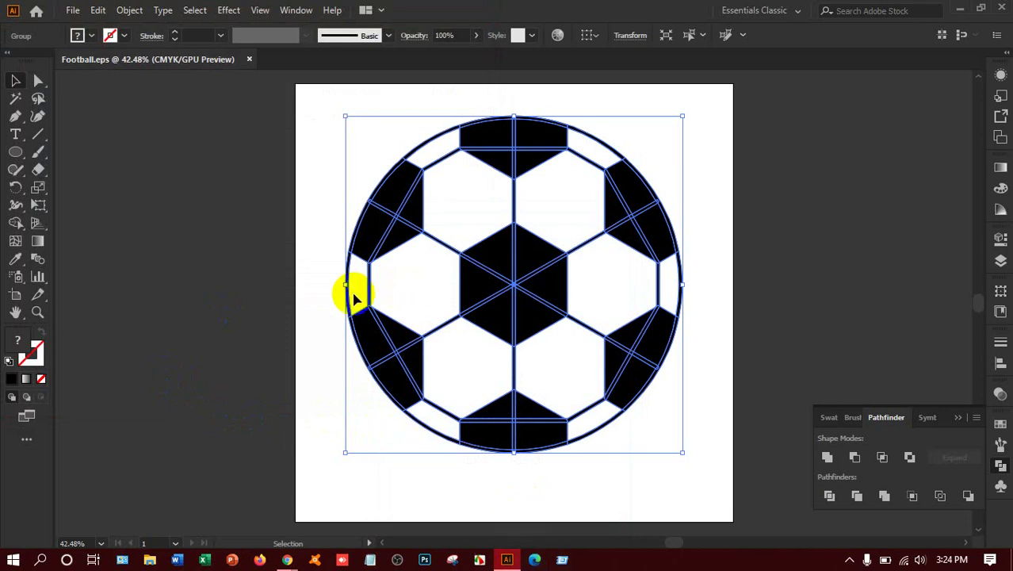
Bring the Google Meet window back to the front via the Chrome taskbar icon
{"action": "mouse_move", "coordinate": [287, 560]}
{"action": "left_click", "coordinate": [254, 519]}
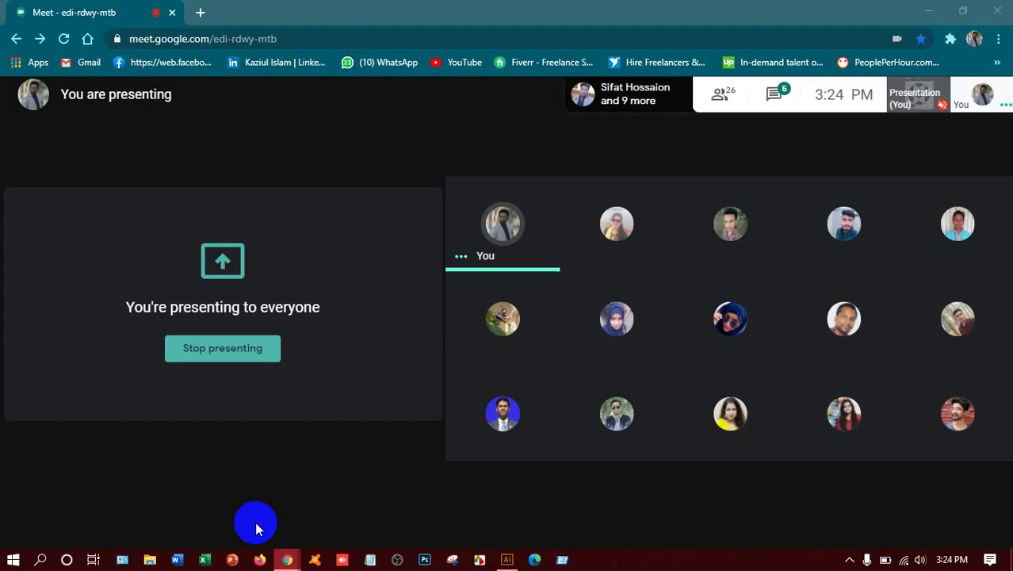